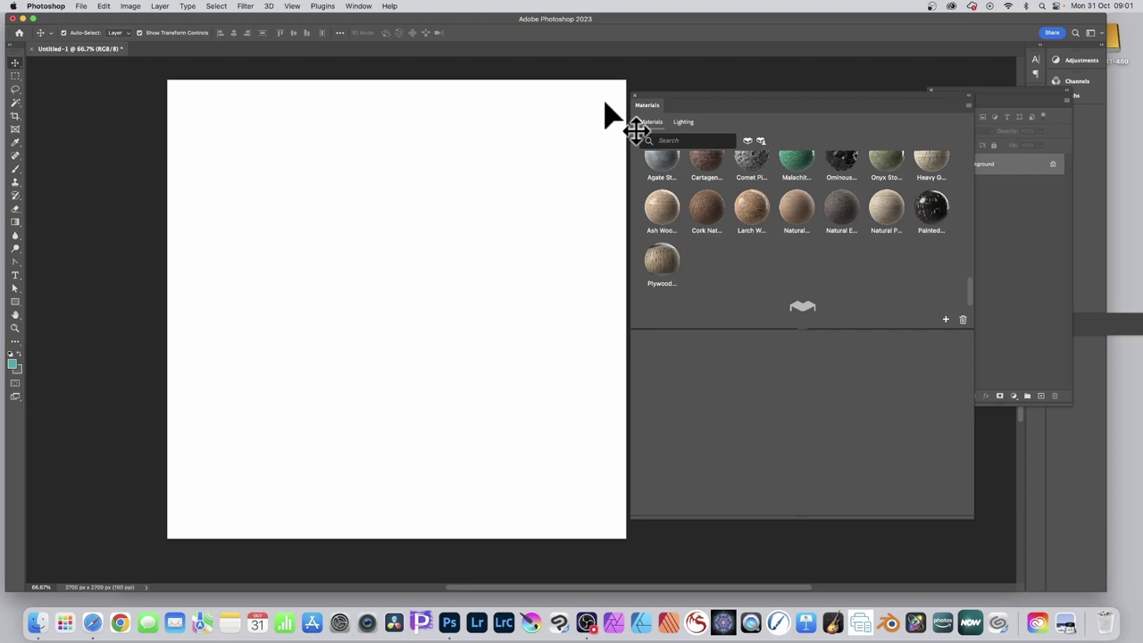
Step: Fill the blank canvas with the Ominous Obsidian material on a Background copy layer
scroll(776, 190, up, 5)
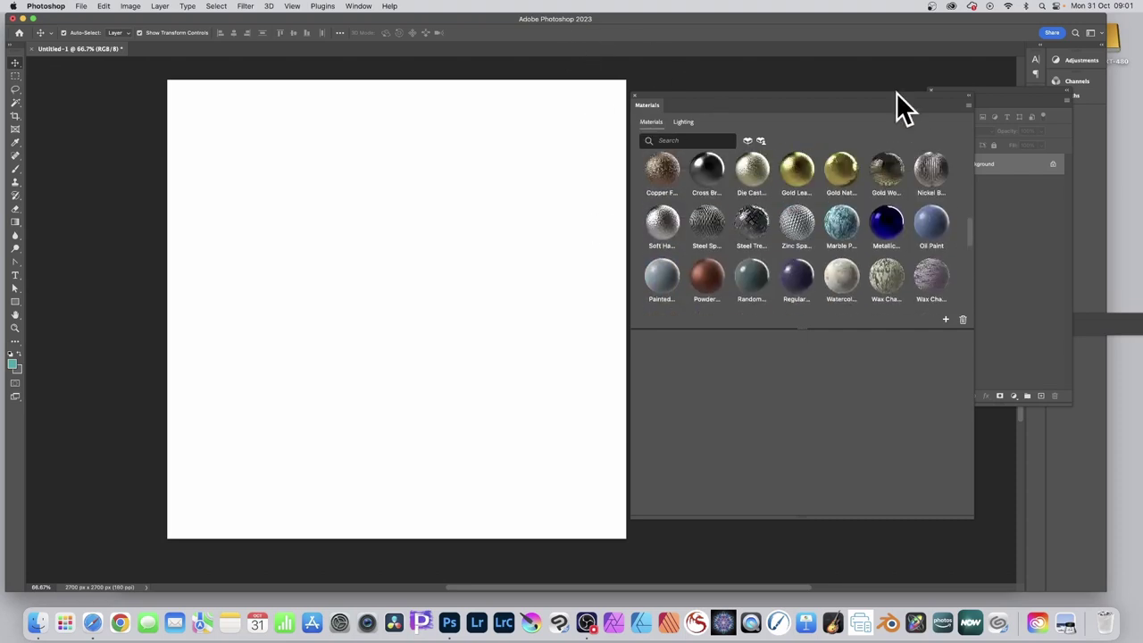
click(362, 7)
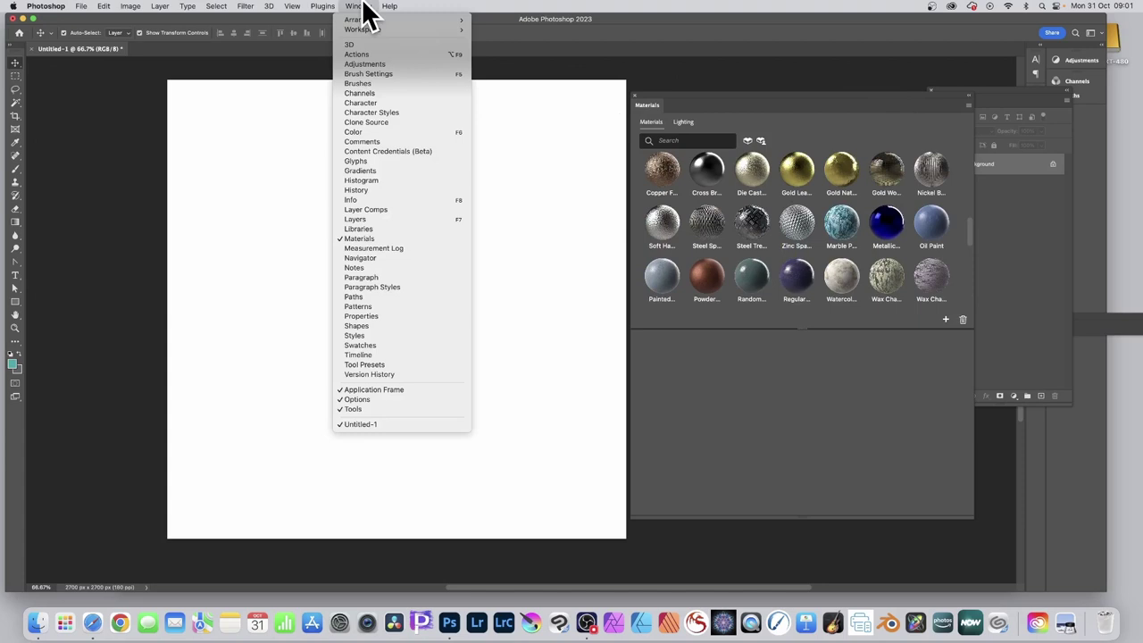
click(760, 95)
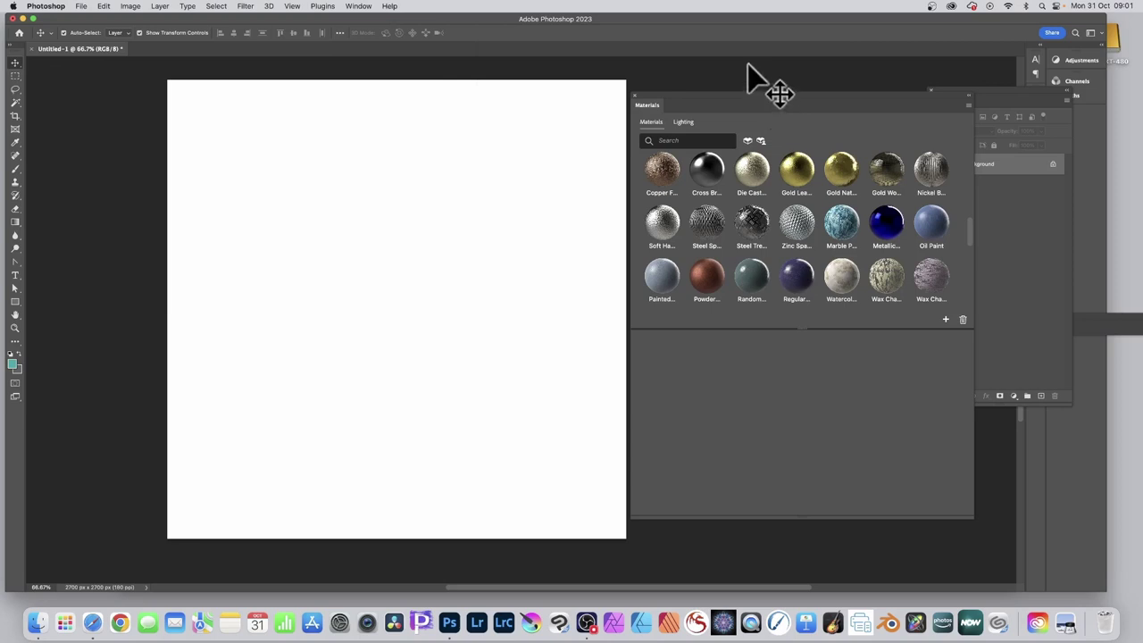
scroll(826, 229, down, 10)
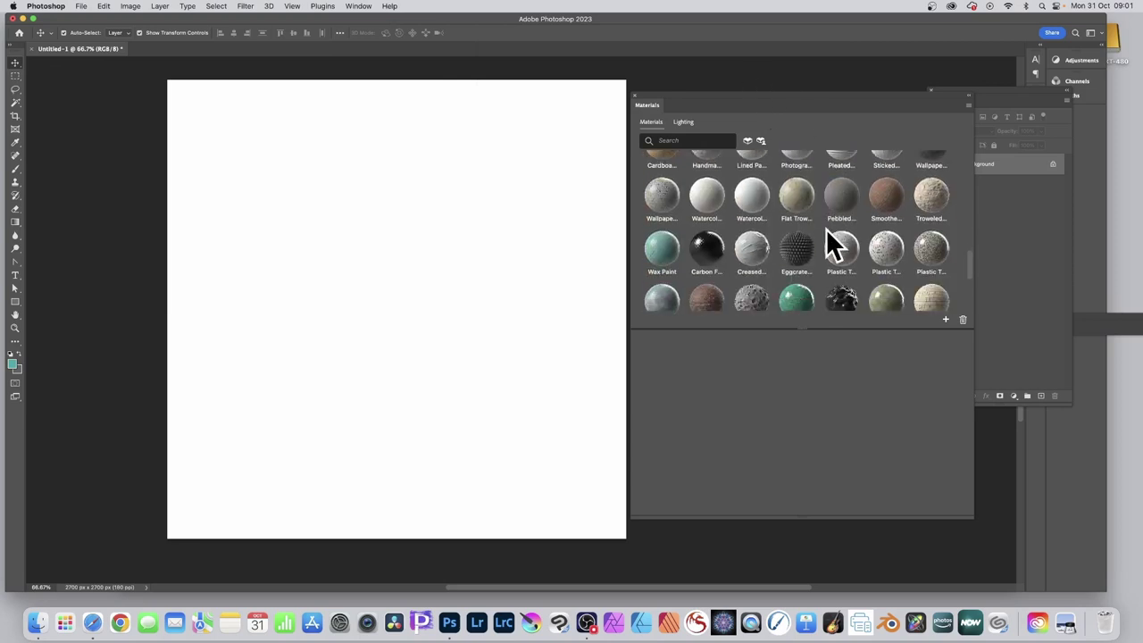
scroll(826, 228, down, 2)
scroll(902, 223, down, 2)
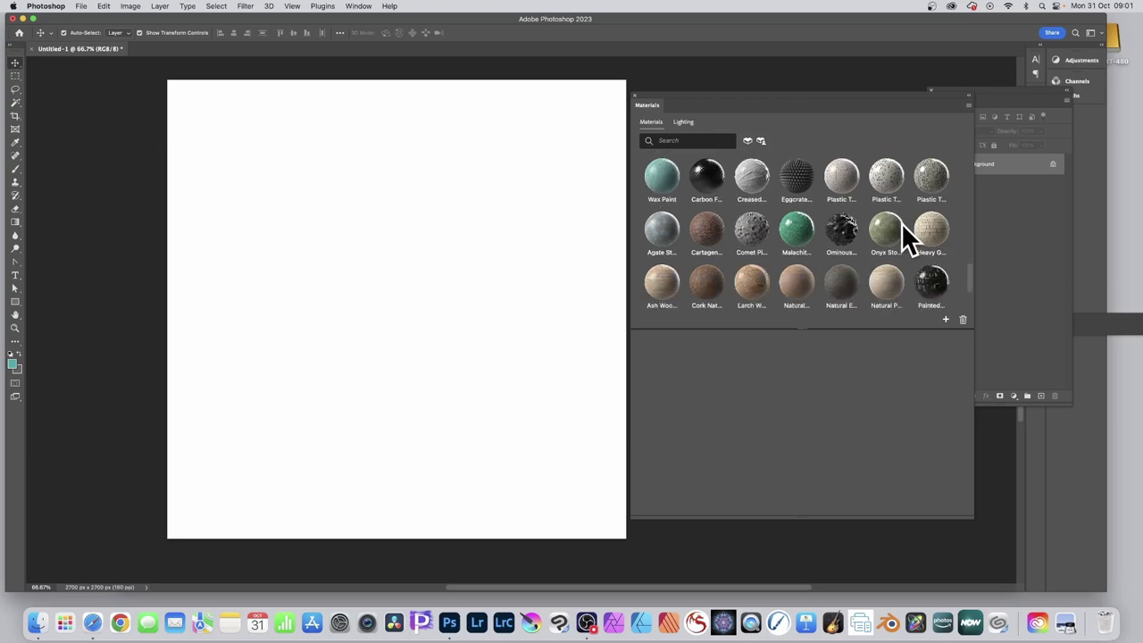
click(840, 234)
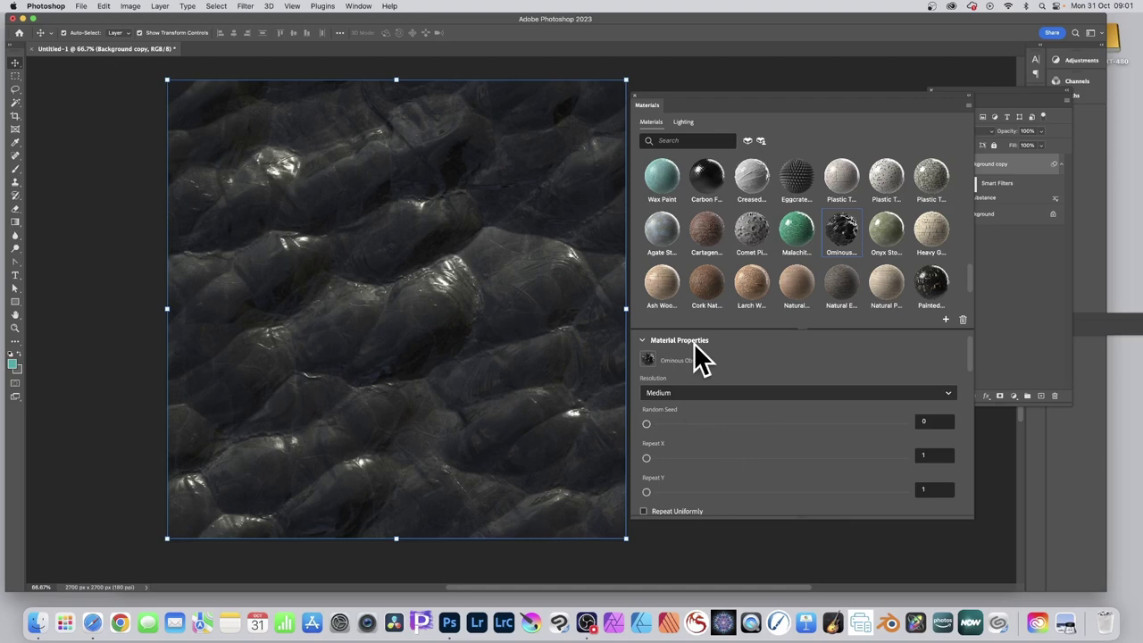
Step: Set the obsidian material's Random Seed to 254816, Repeat X to 2 and Repeat Y to 1.9
scroll(722, 357, down, 1)
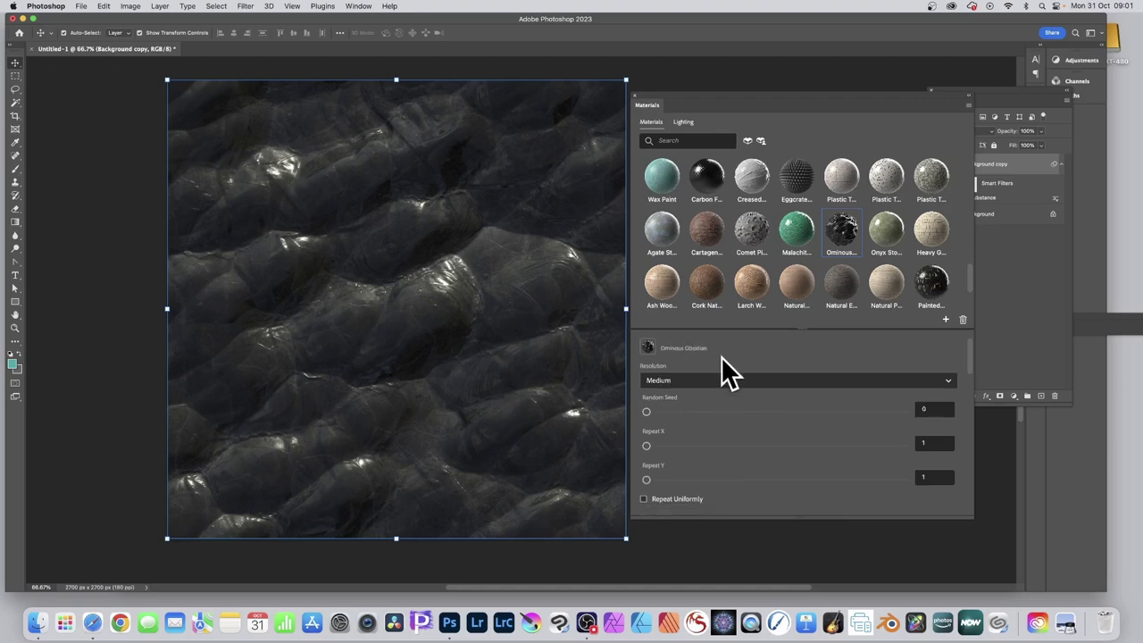
drag(666, 411, 712, 412)
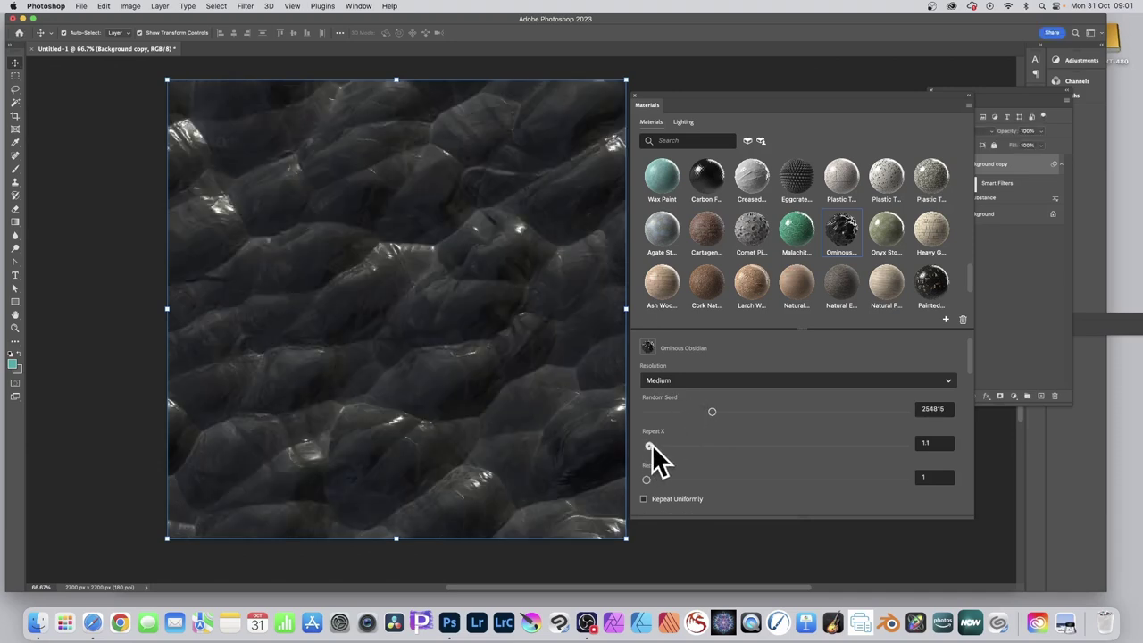
drag(652, 444, 676, 446)
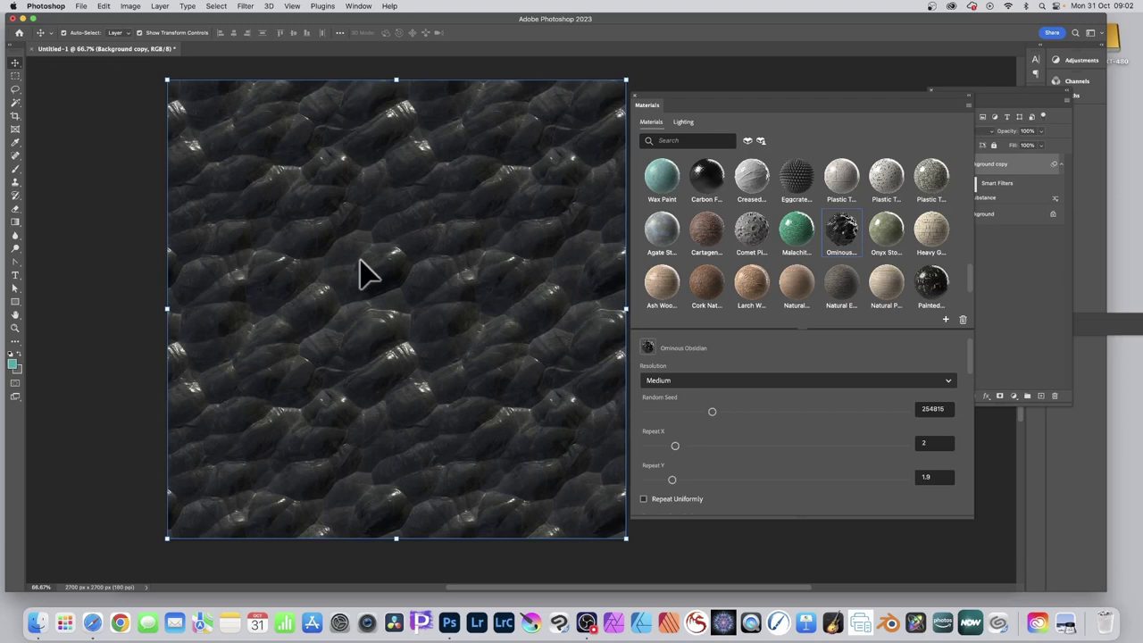
Step: Open Filter > Neural Filters and bring up the Style Transfer filter settings
click(250, 7)
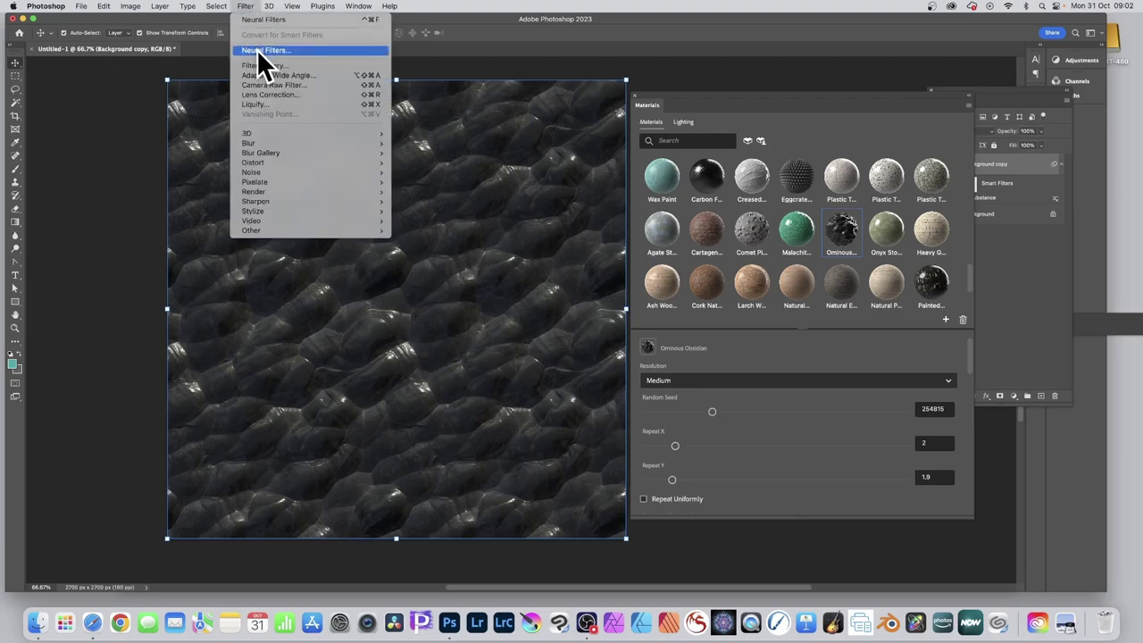
click(265, 49)
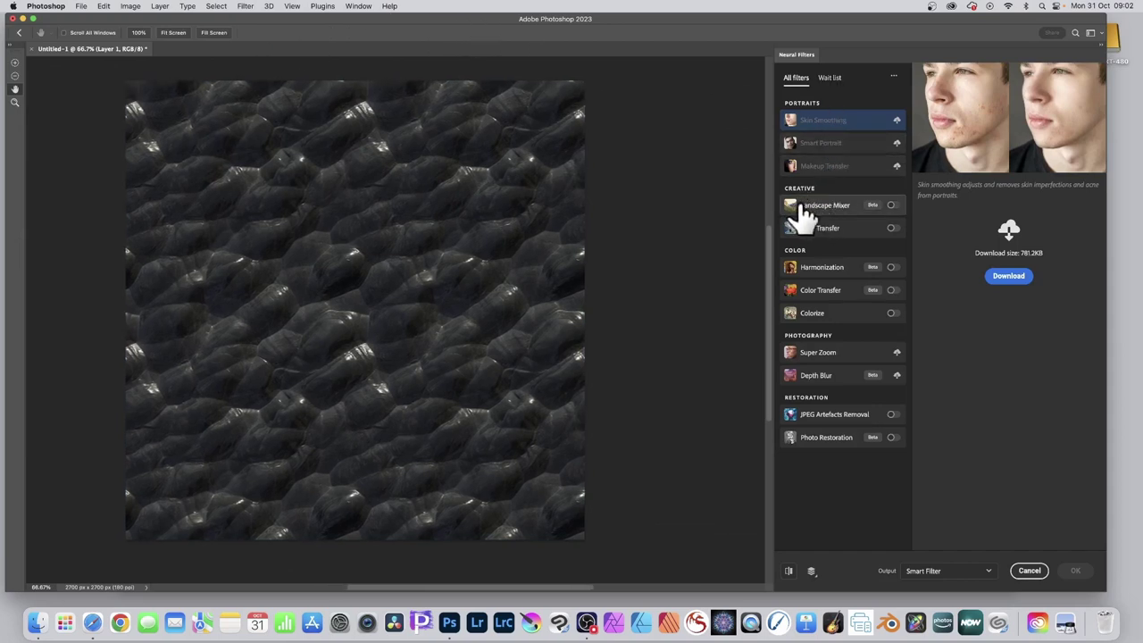
mouse_move(830, 220)
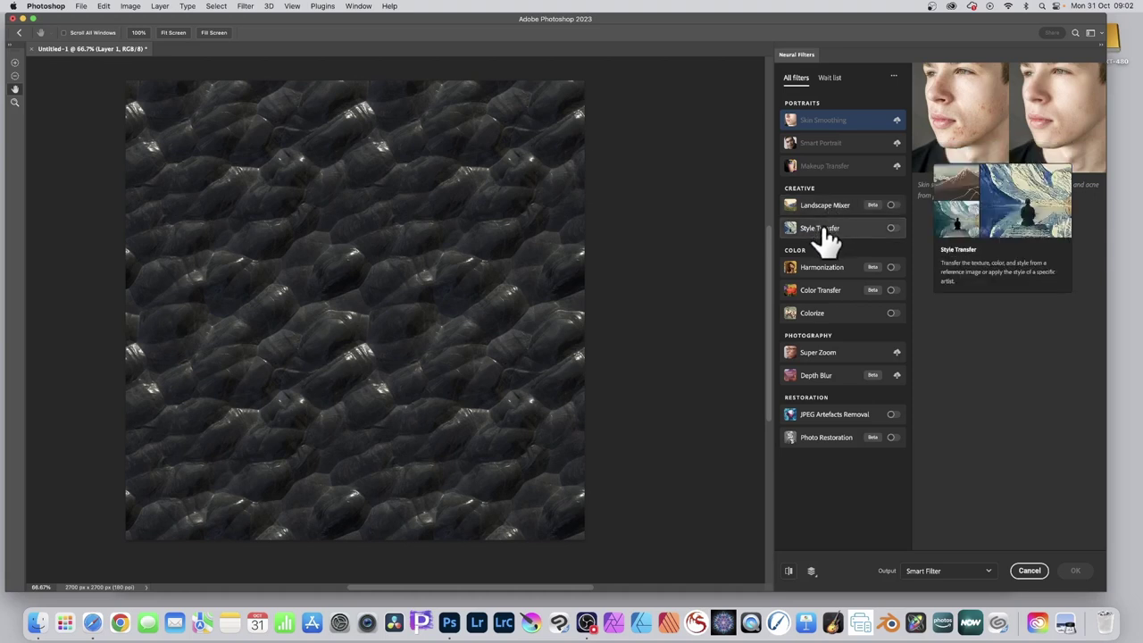
click(826, 234)
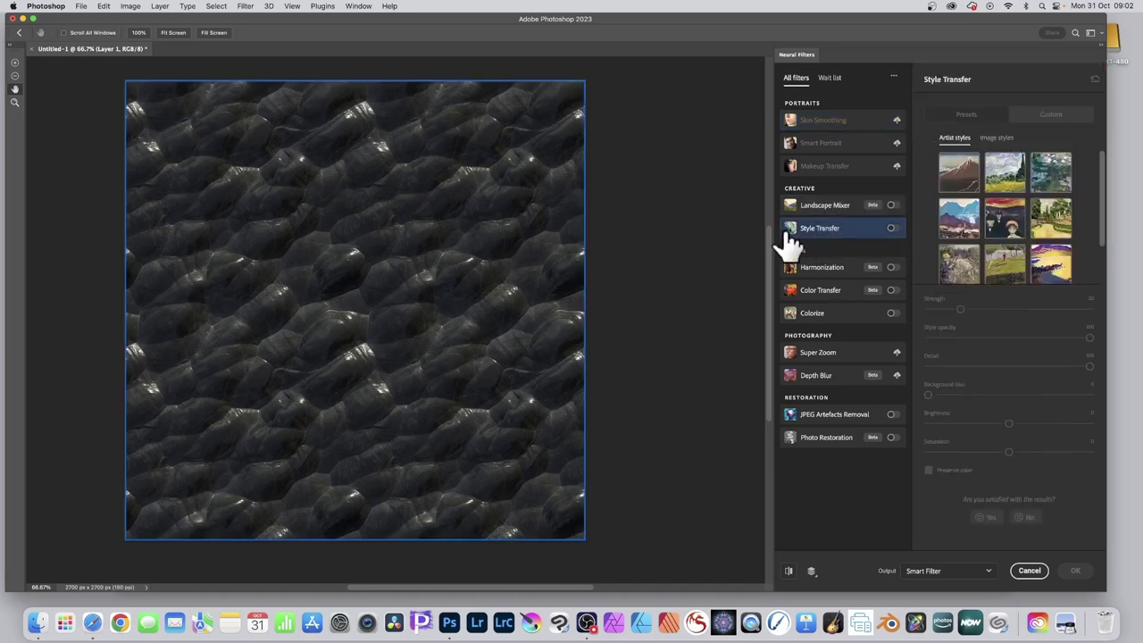
Step: Turn Style Transfer on, and switch Landscape Mixer on and back off
click(893, 228)
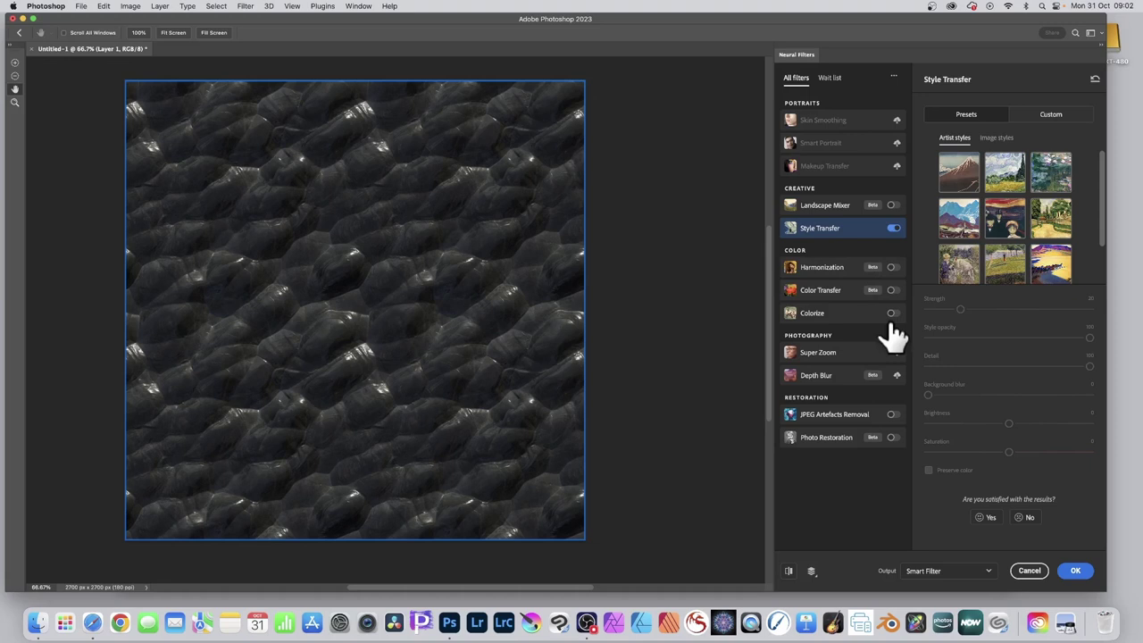
click(894, 205)
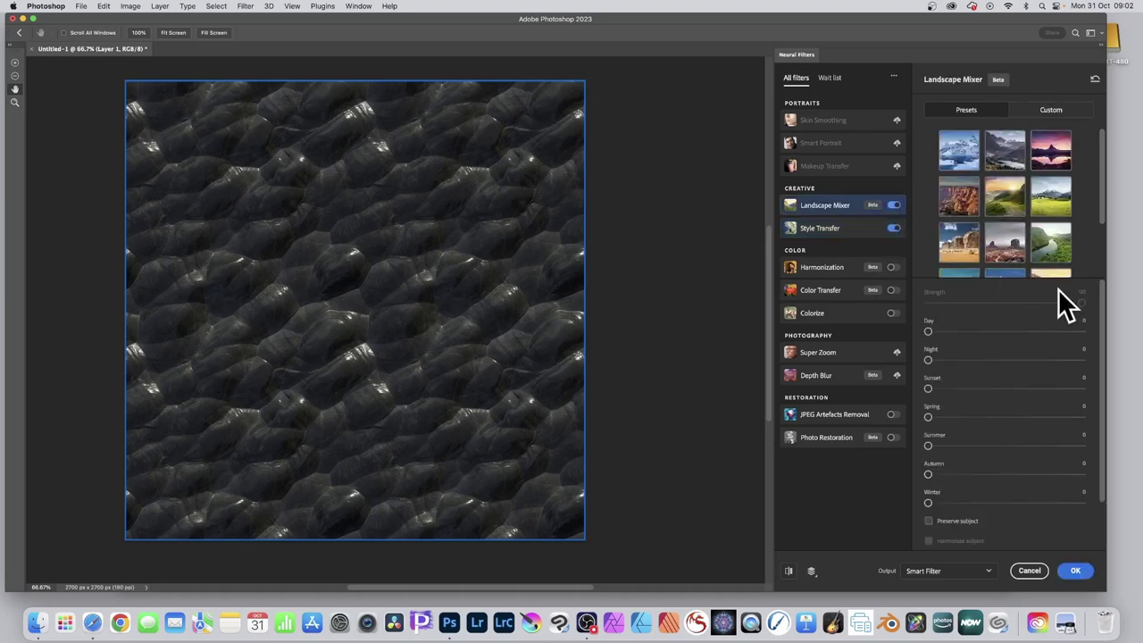
click(894, 205)
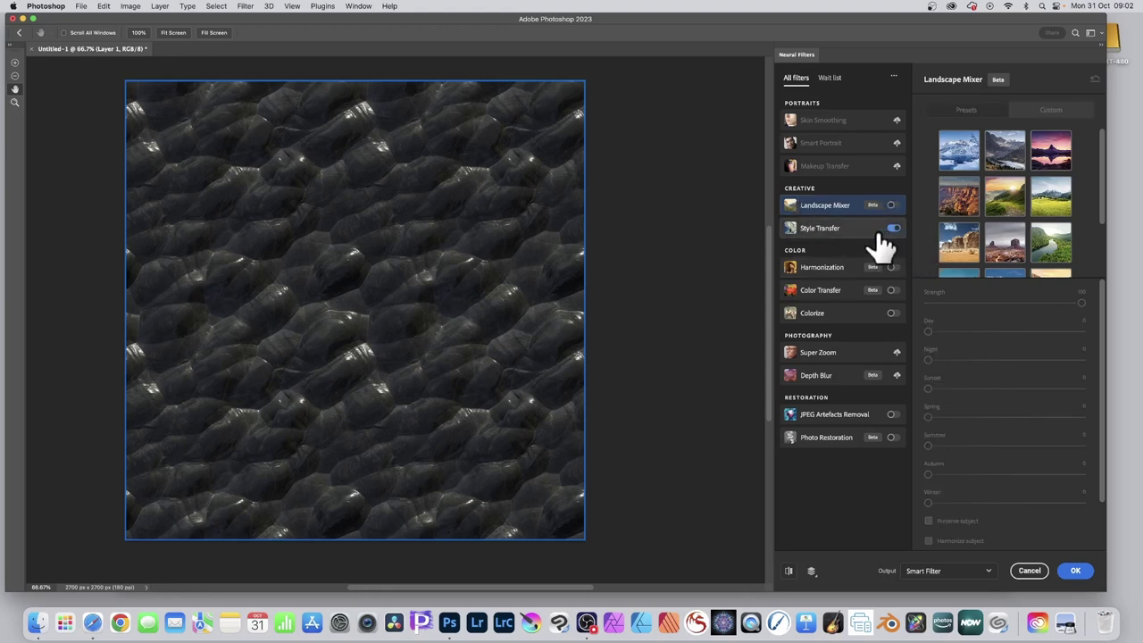
Step: Return to Style Transfer and switch its presets from Artist styles to Image styles
click(837, 230)
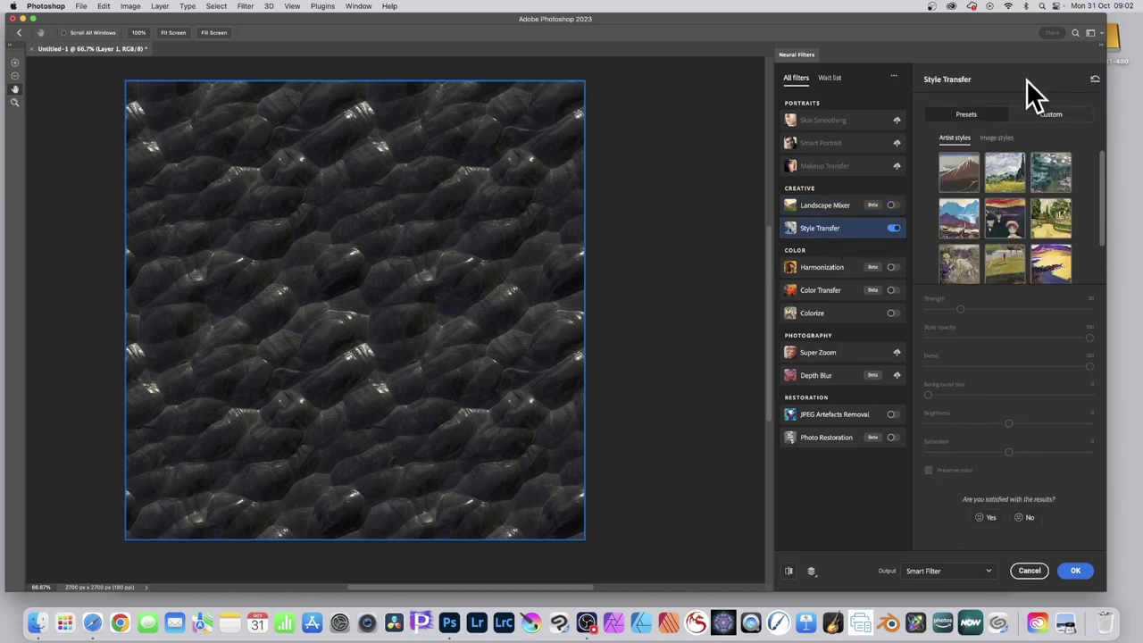
scroll(998, 252, down, 2)
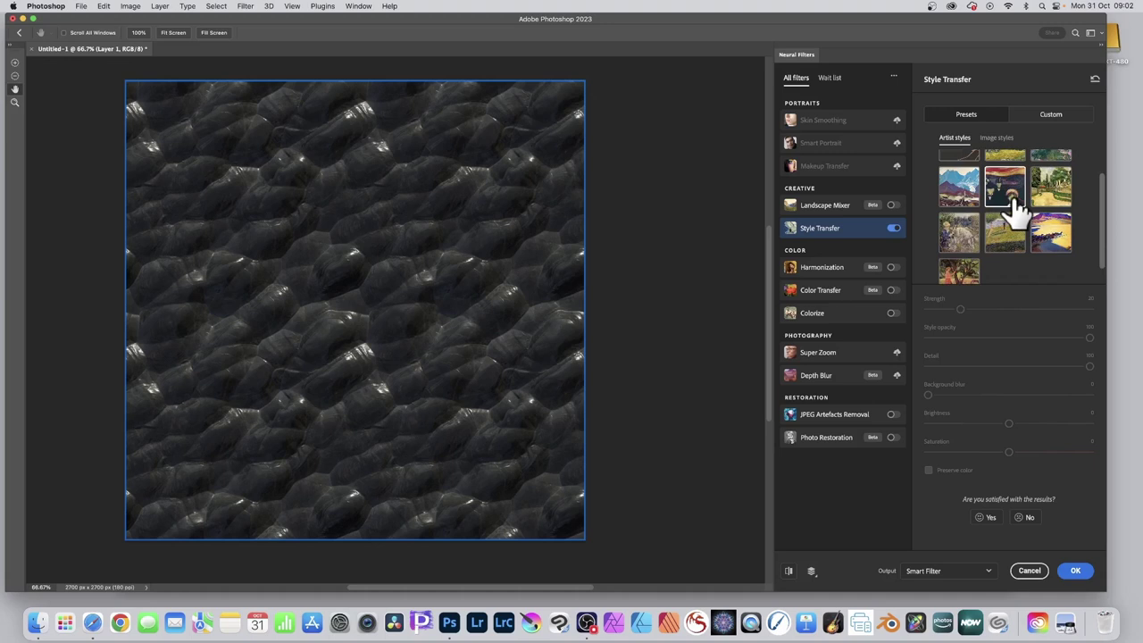
scroll(1016, 207, up, 2)
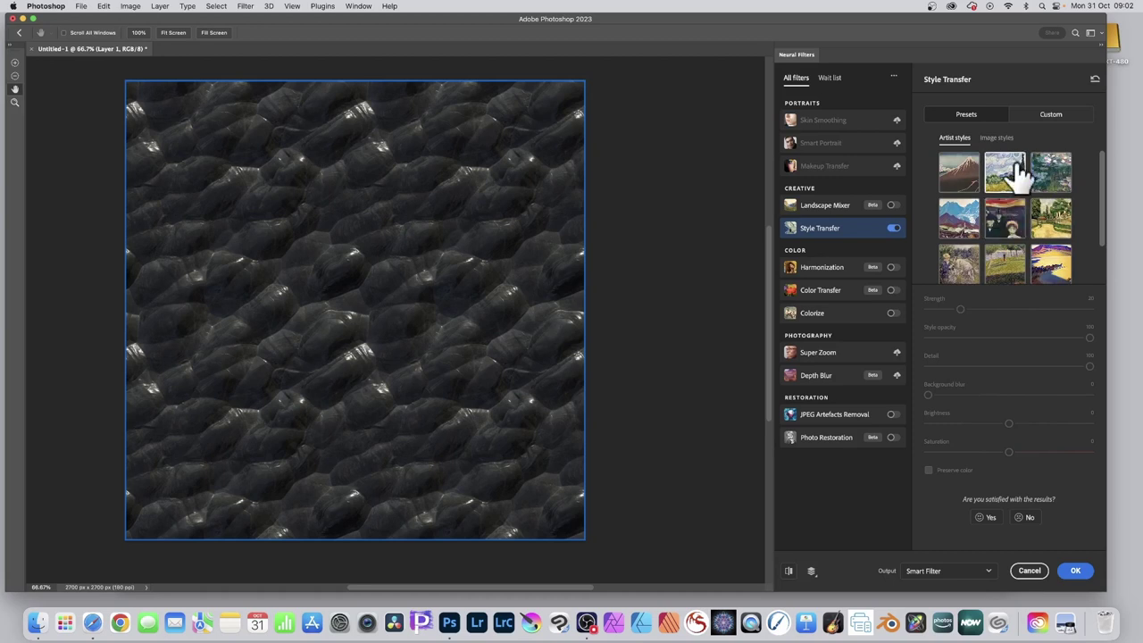
click(1000, 139)
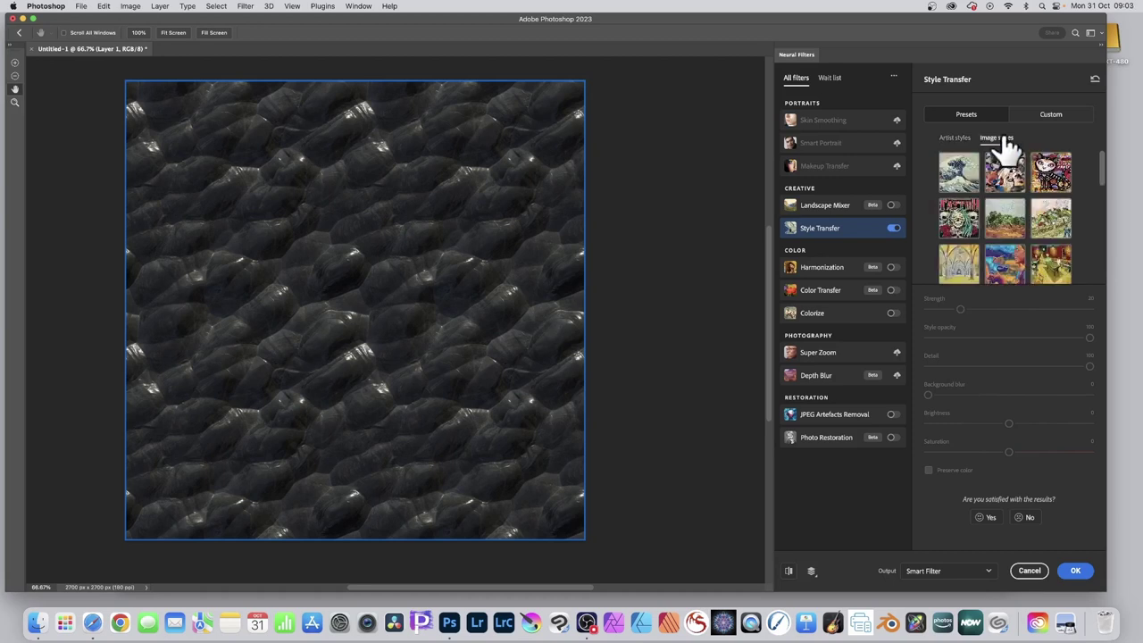
Step: In Style Transfer's Custom tab, choose to select a reference image from the computer
click(1044, 116)
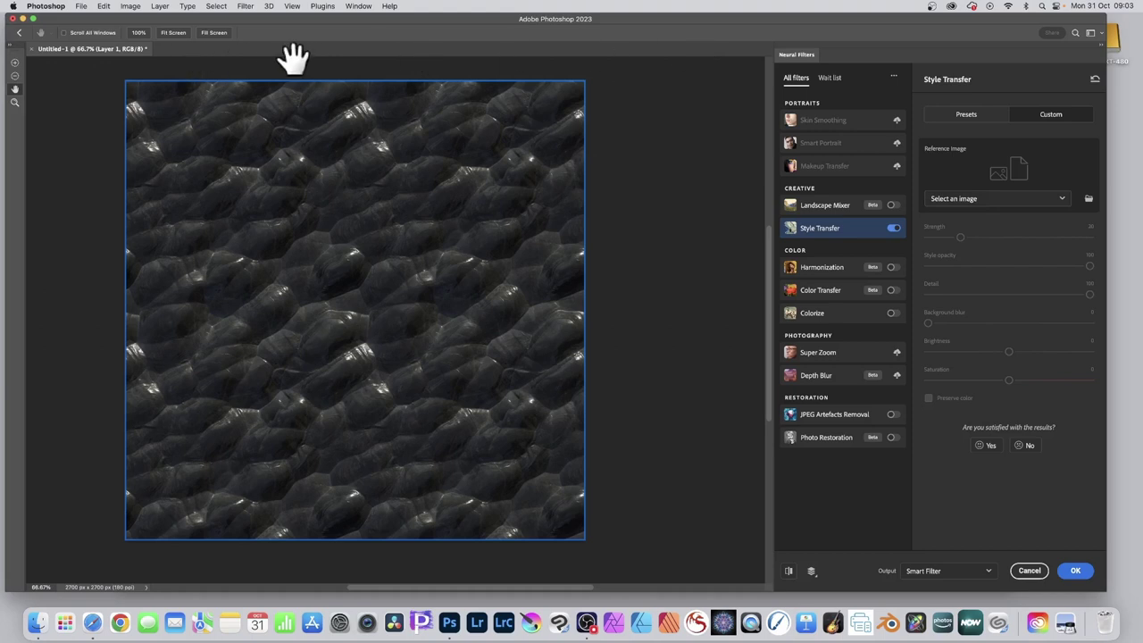
click(983, 205)
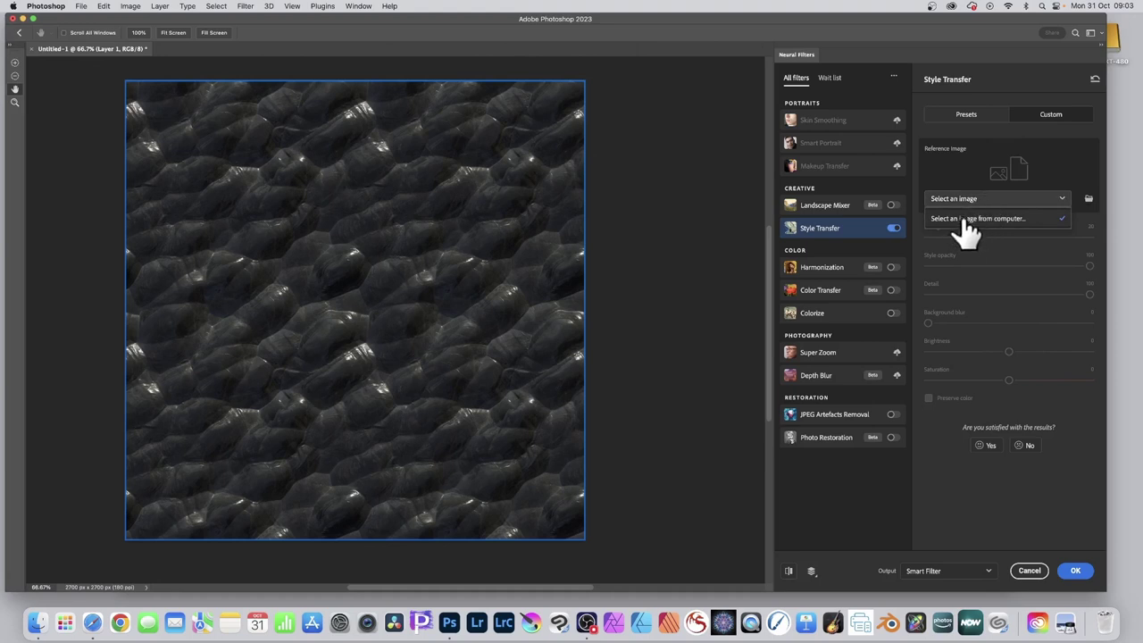
click(968, 220)
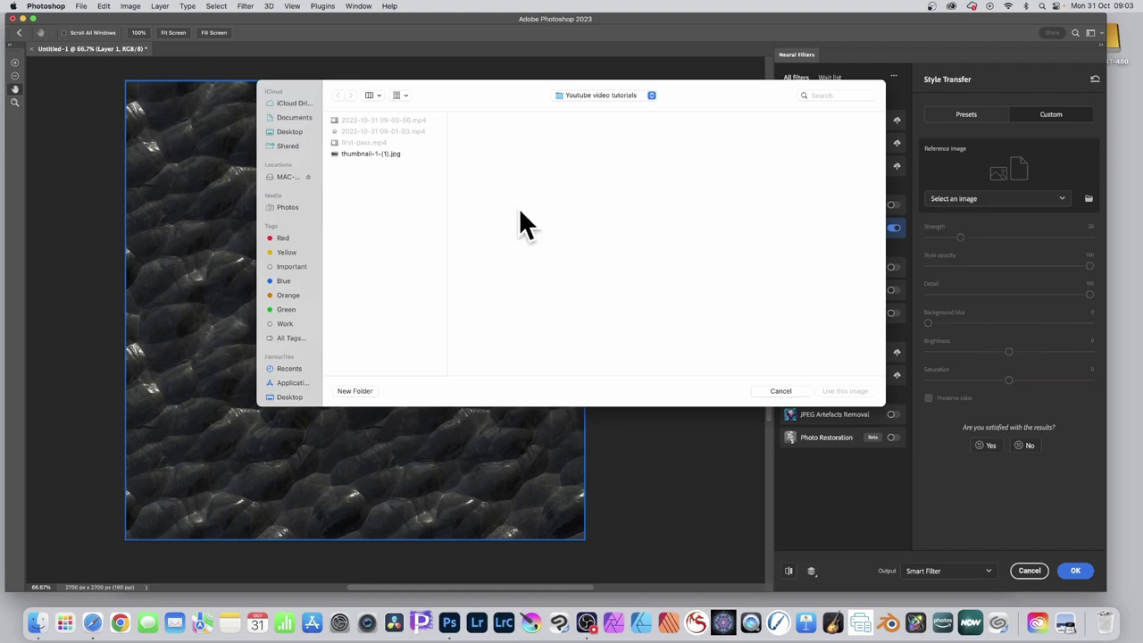
Step: Load action-shape-stop.jpg from the Photoshop images folder as the Style Transfer reference image
click(290, 176)
scroll(431, 226, down, 5)
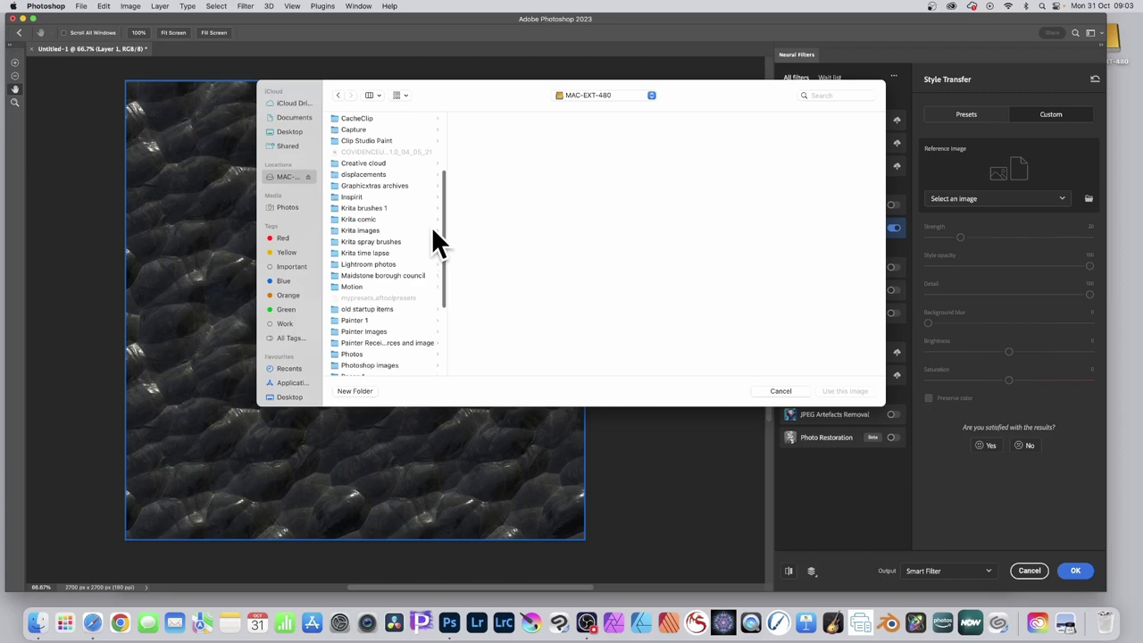
scroll(432, 226, down, 3)
click(380, 290)
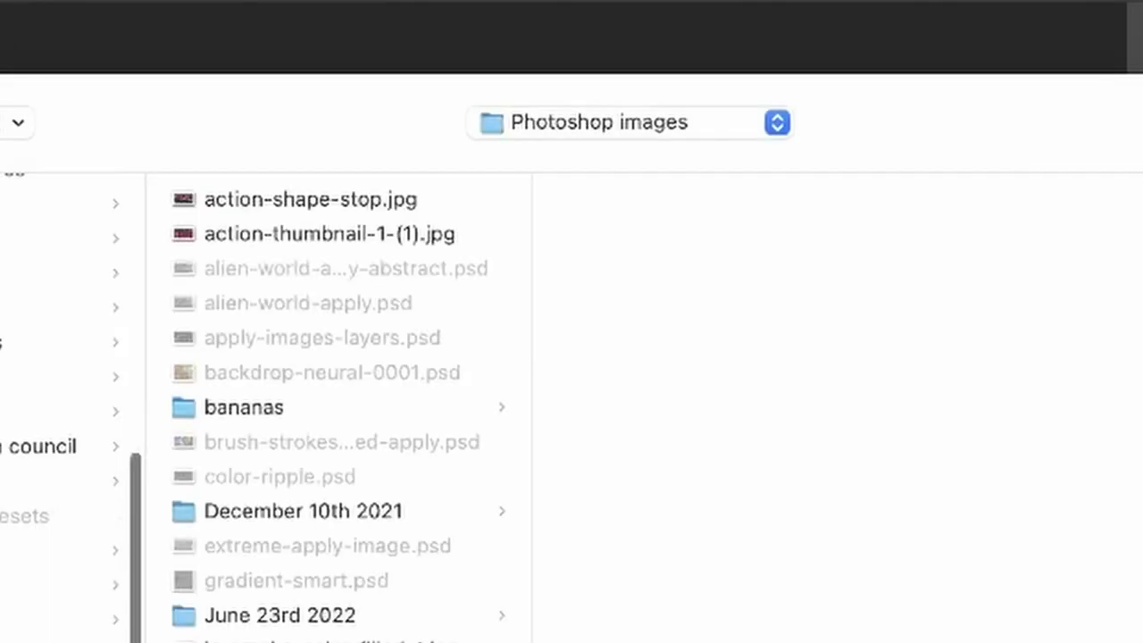
click(357, 207)
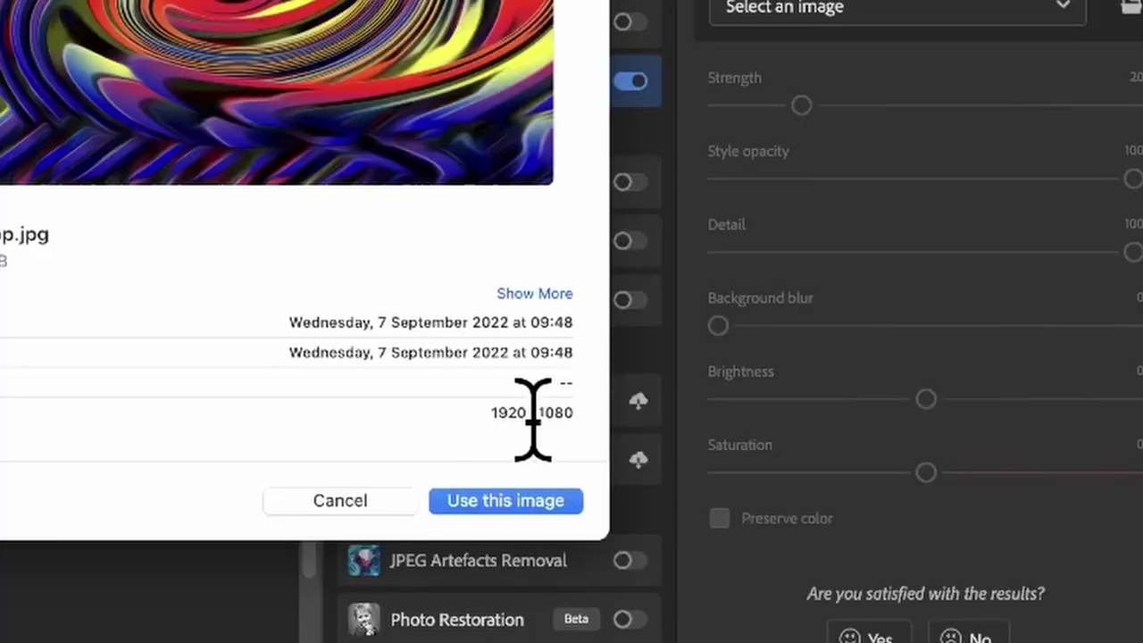
click(505, 501)
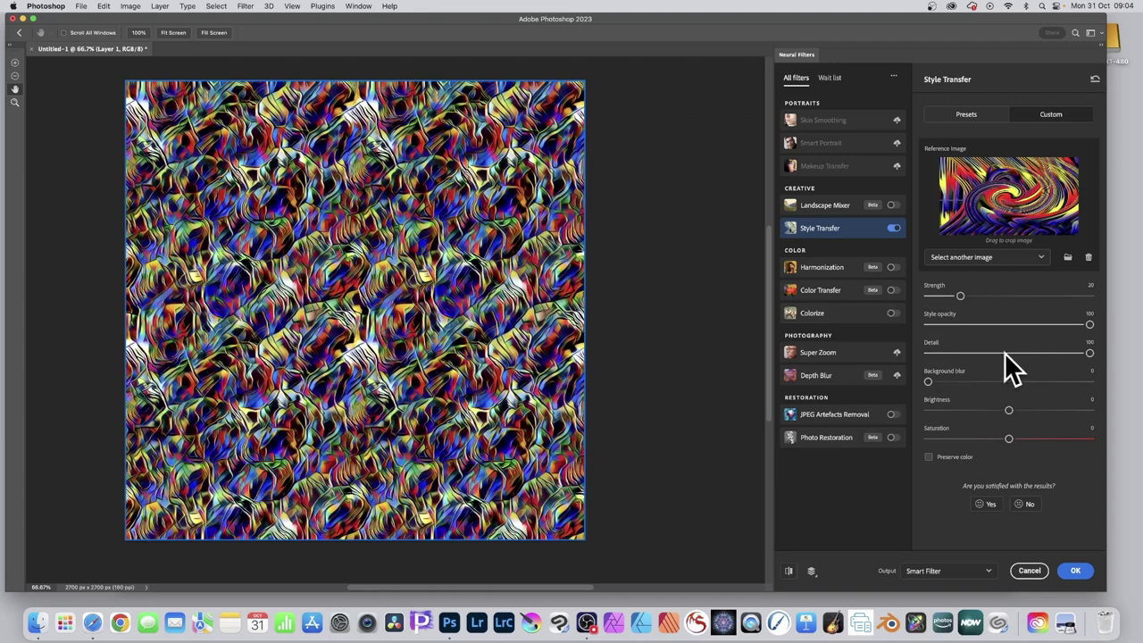
Step: Lower the Style Transfer Detail from 100 to 45
drag(1009, 353, 994, 353)
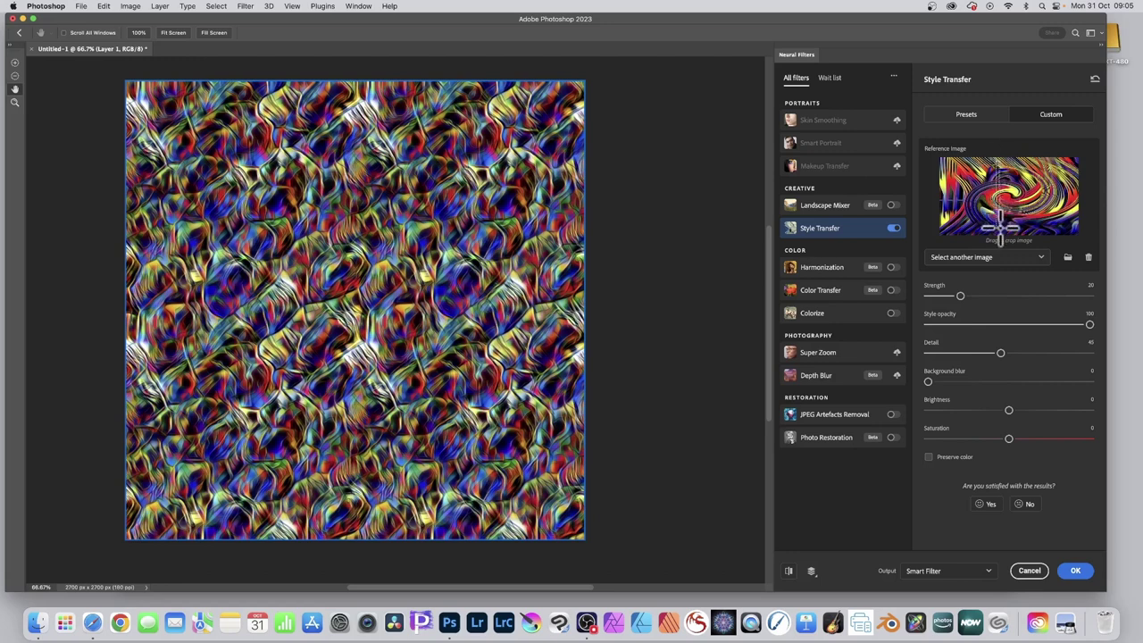
drag(1001, 230, 1000, 165)
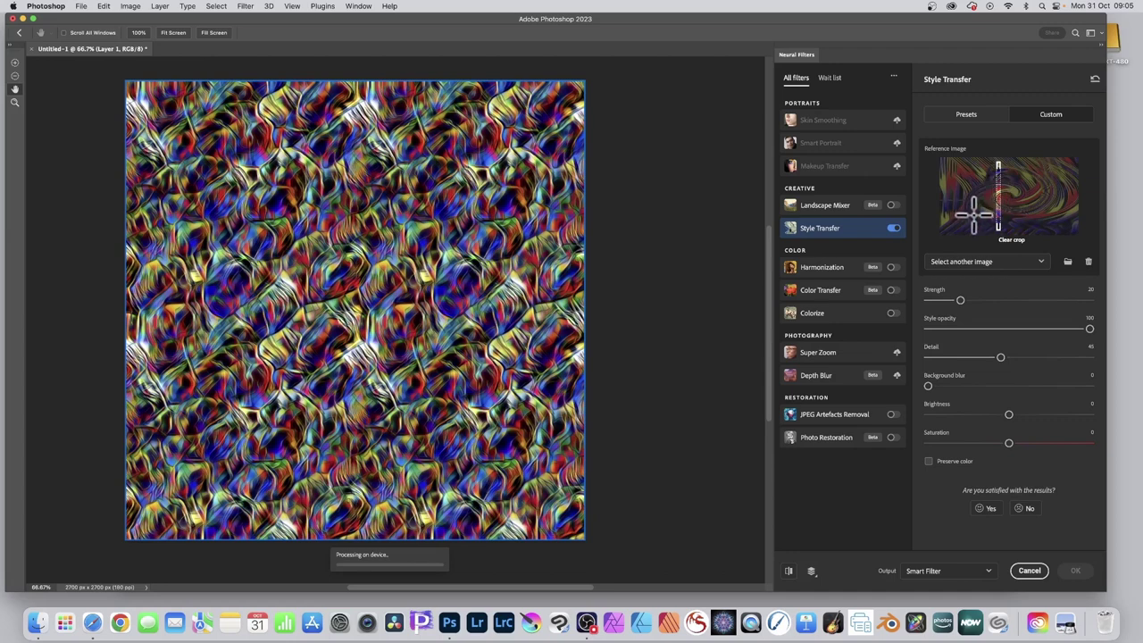
drag(964, 221, 1046, 222)
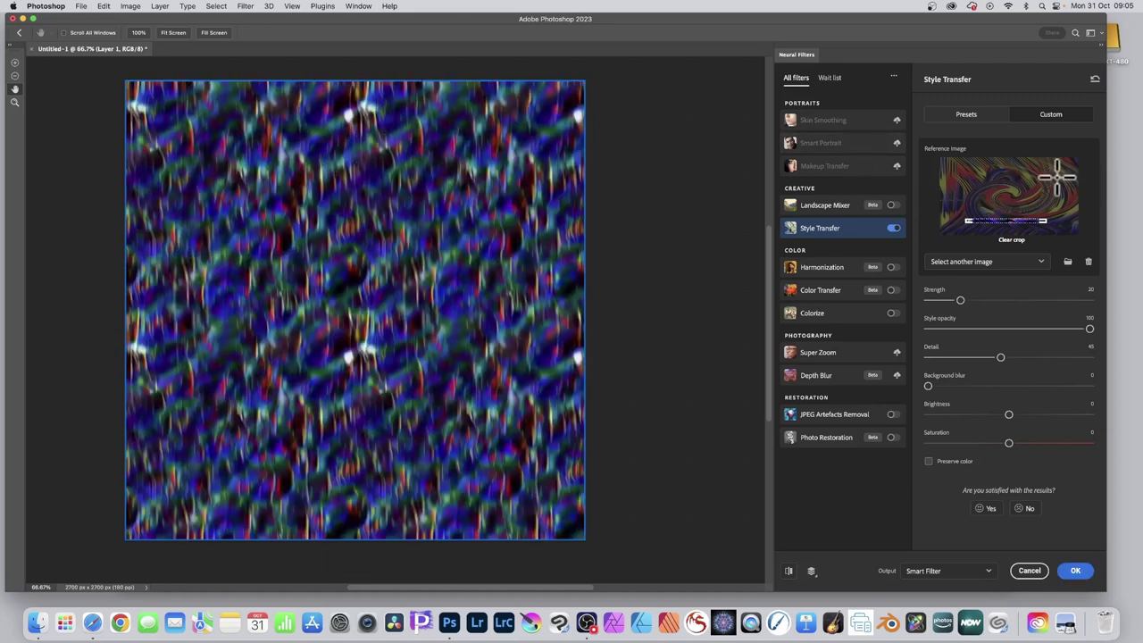
click(1031, 177)
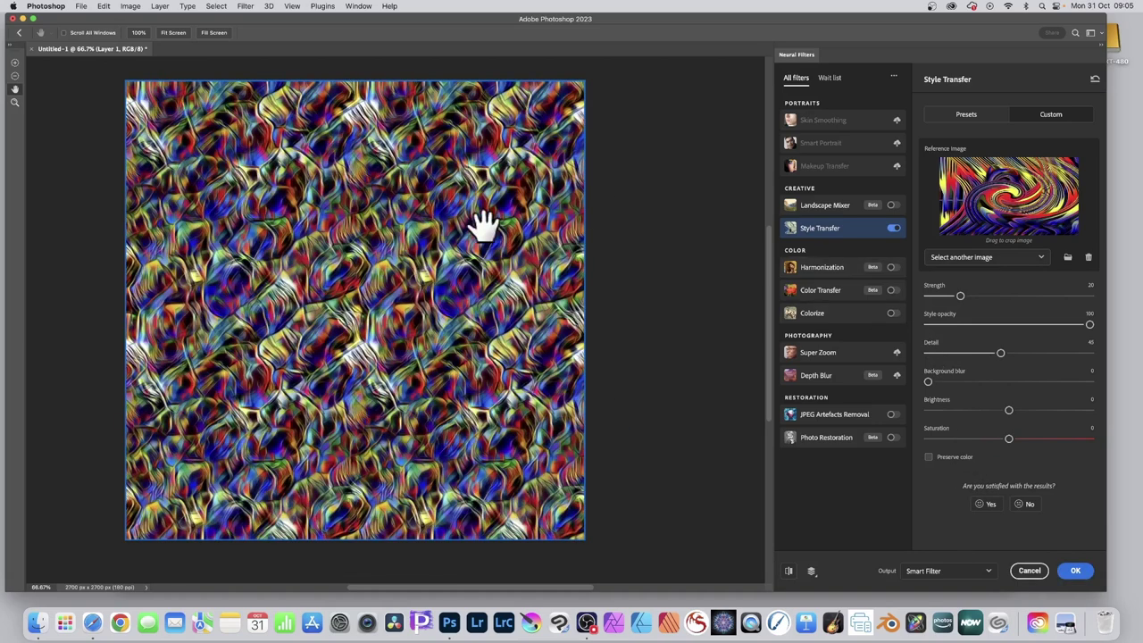
Step: Set the Neural Filters output to New Layer and apply Style Transfer as Layer 1
click(948, 575)
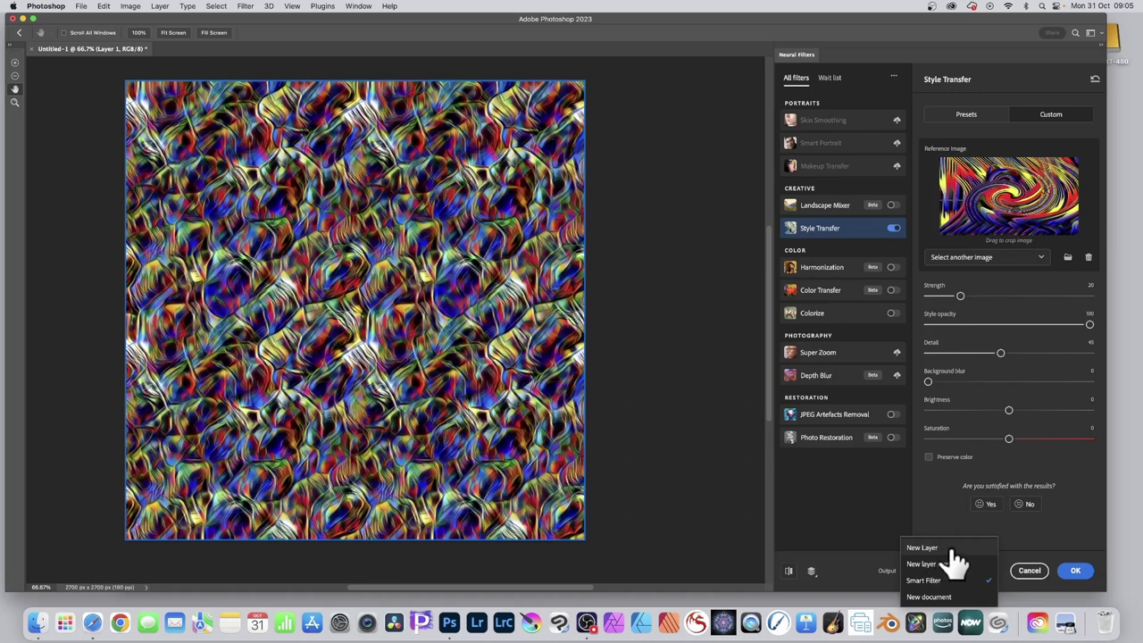
click(945, 548)
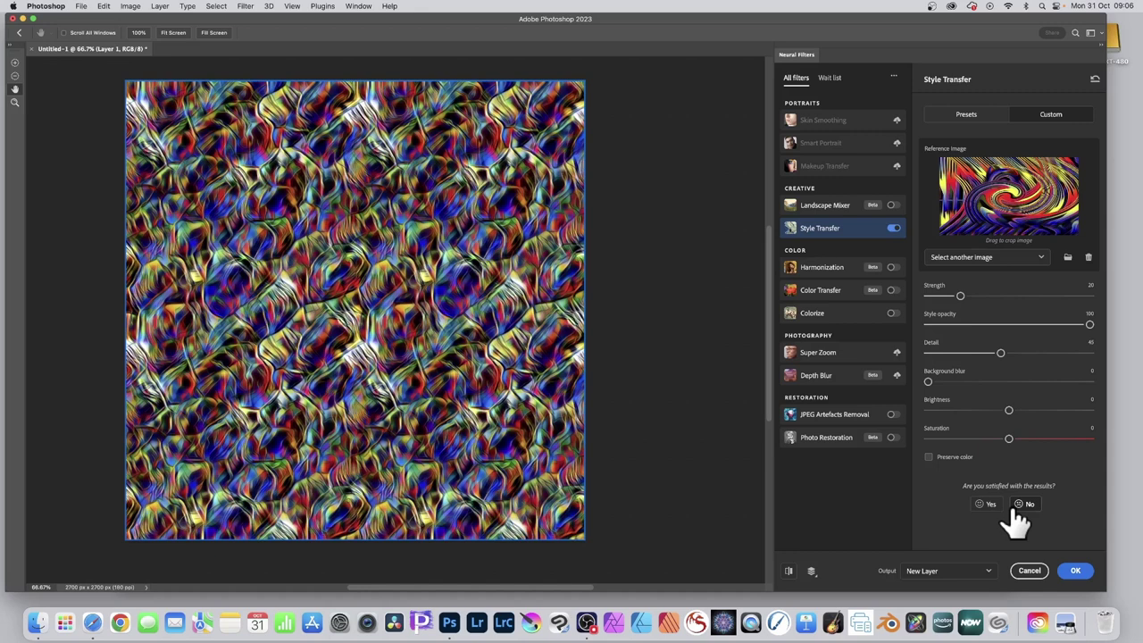
click(946, 572)
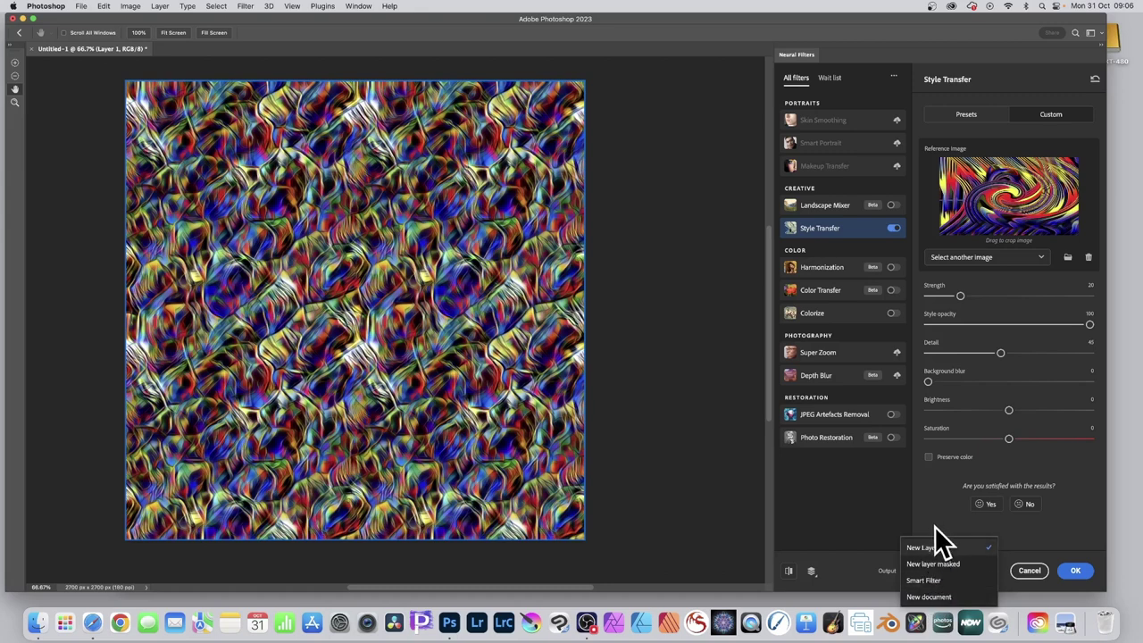
click(937, 541)
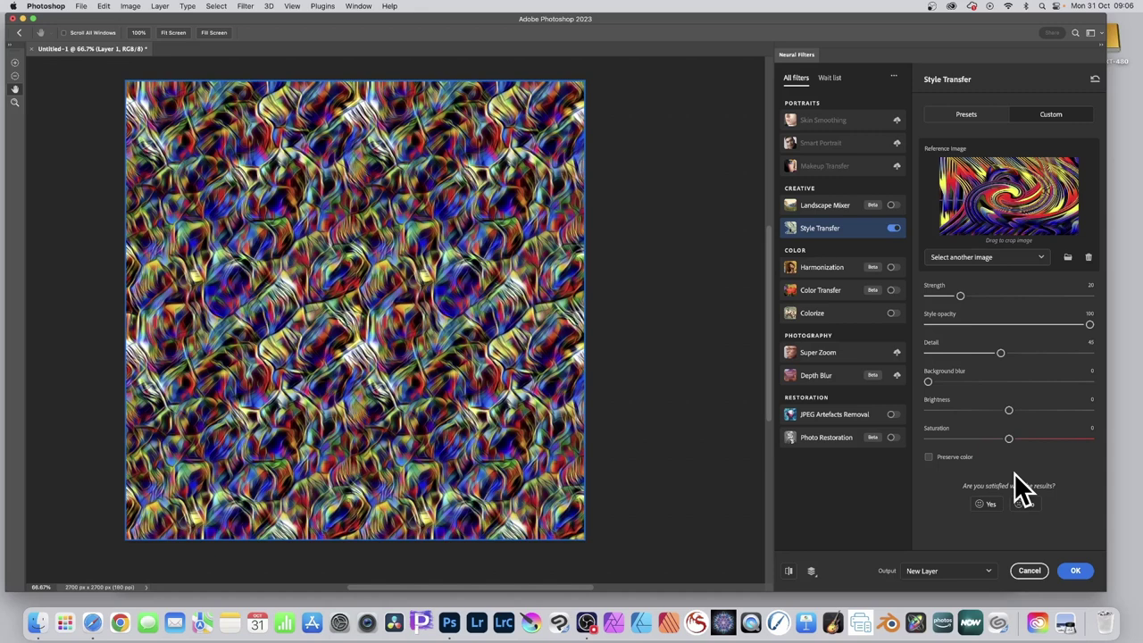
click(1076, 571)
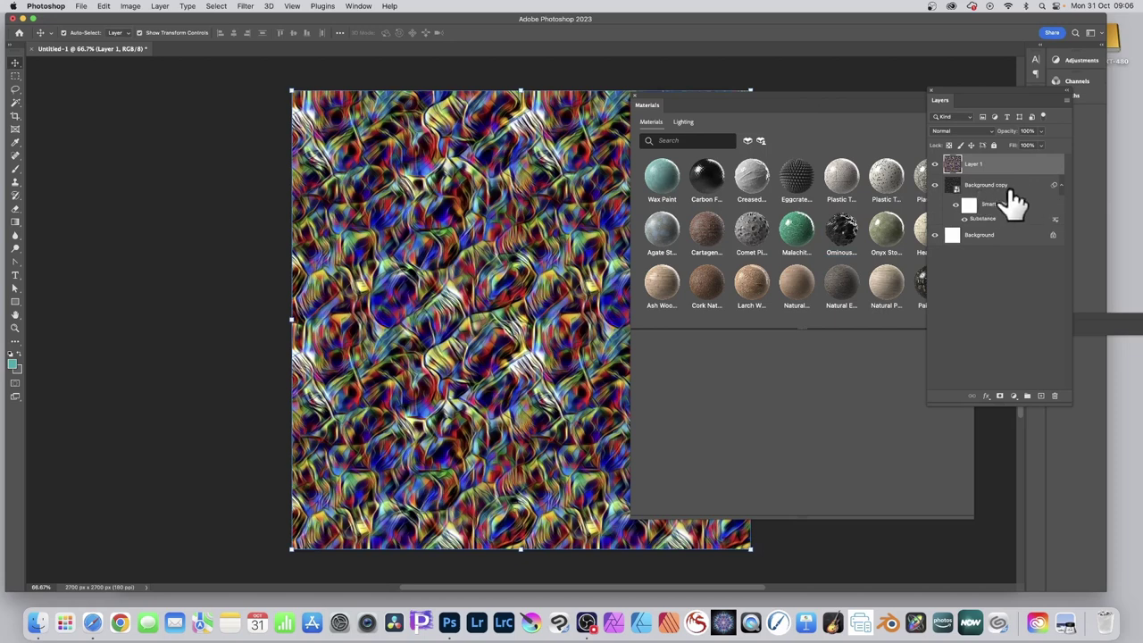
Step: Move the Layers panel left and the Materials panel to the right edge, then select Layer 1
drag(1013, 204, 963, 134)
drag(954, 89, 741, 82)
click(956, 166)
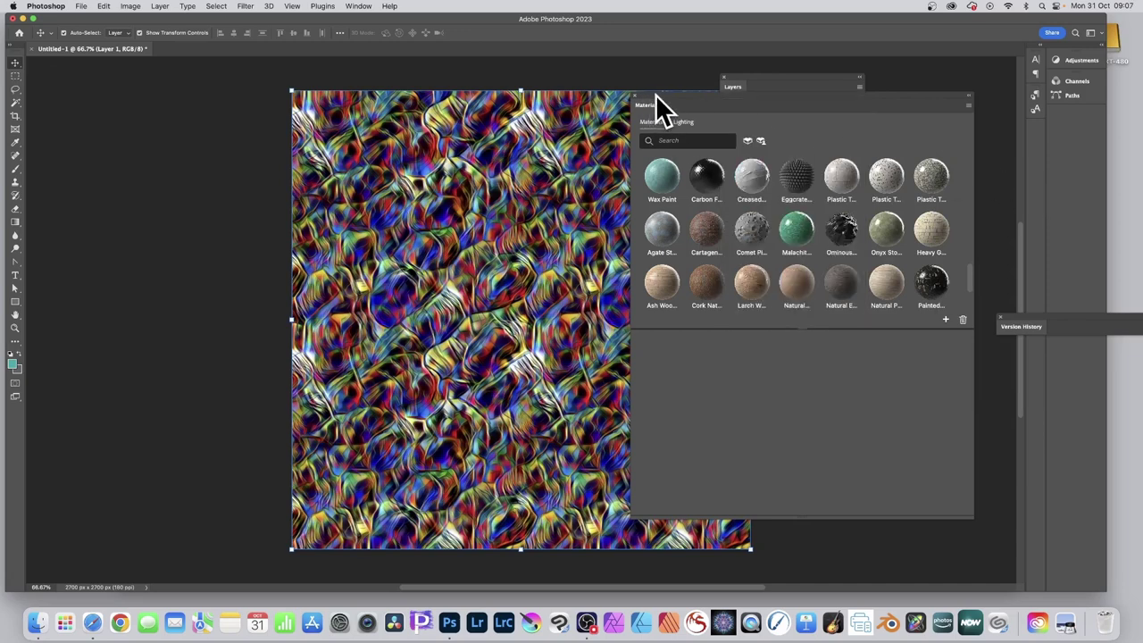
drag(658, 109, 1012, 188)
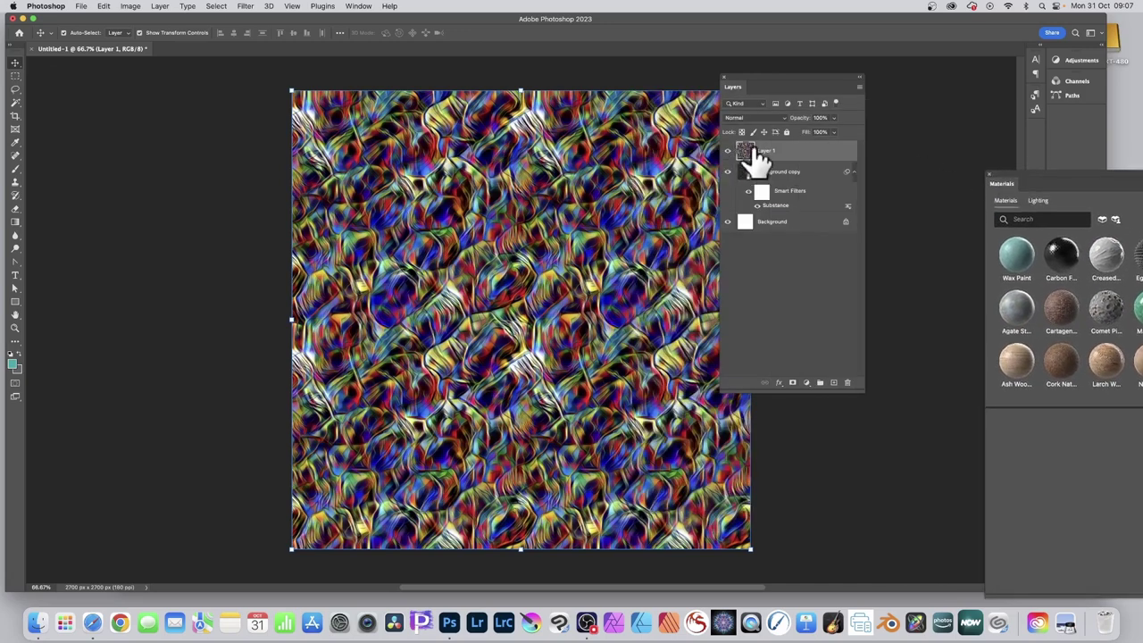
drag(759, 157, 764, 147)
Step: Switch Layer 1's blend mode to Color Dodge so the obsidian glints with coloured highlights
click(757, 117)
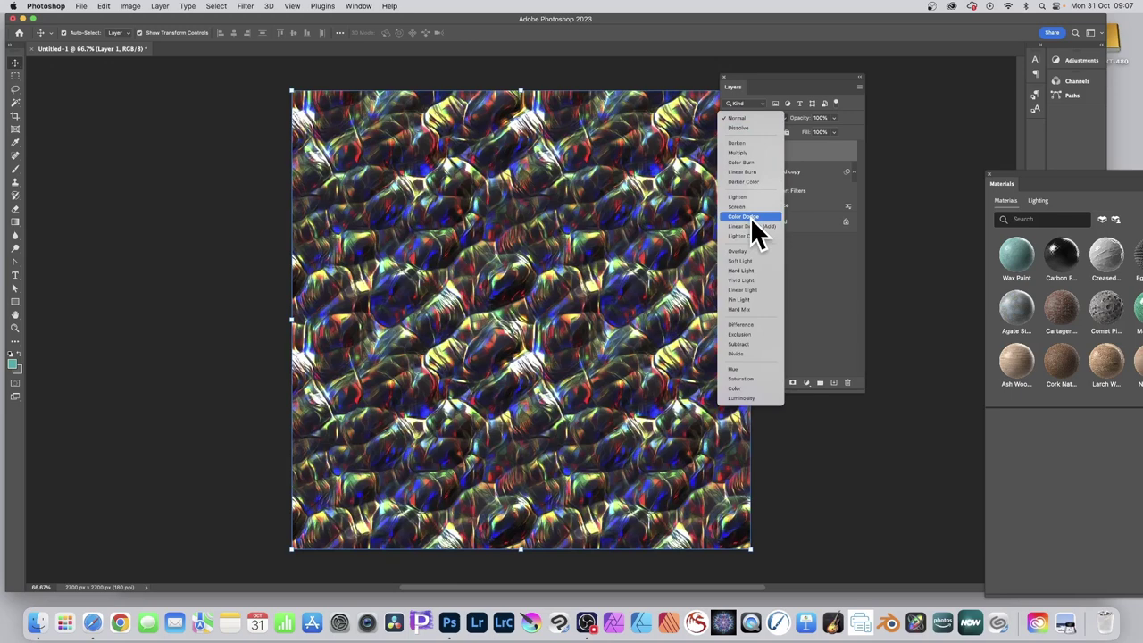
click(750, 217)
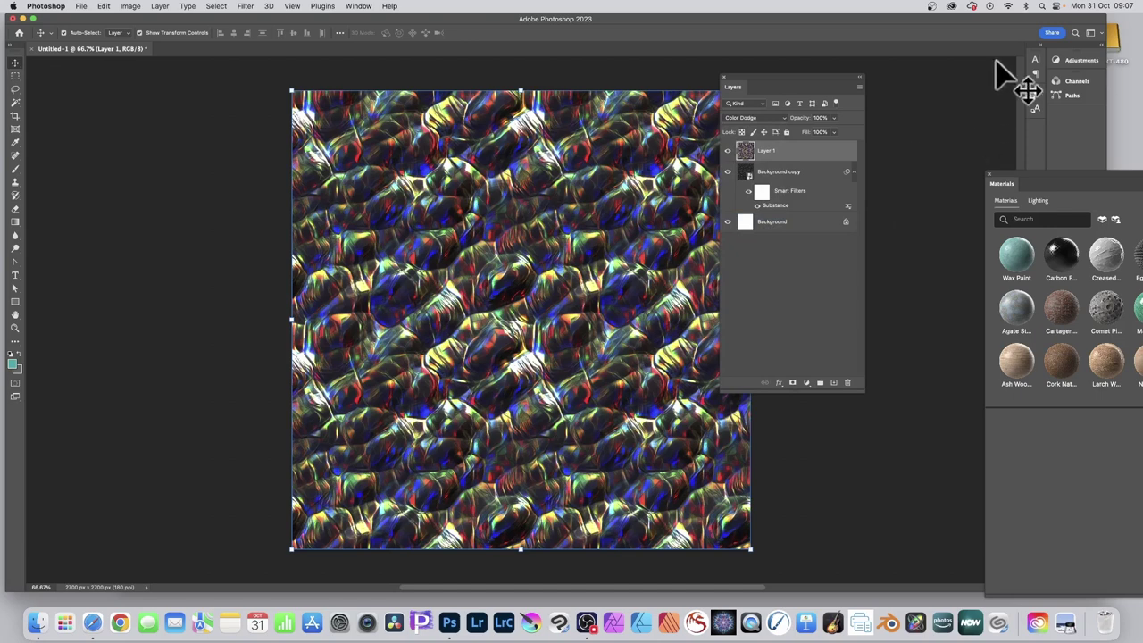
Step: Flatten the image to one Background layer and brighten it with Levels, white input 170
click(160, 6)
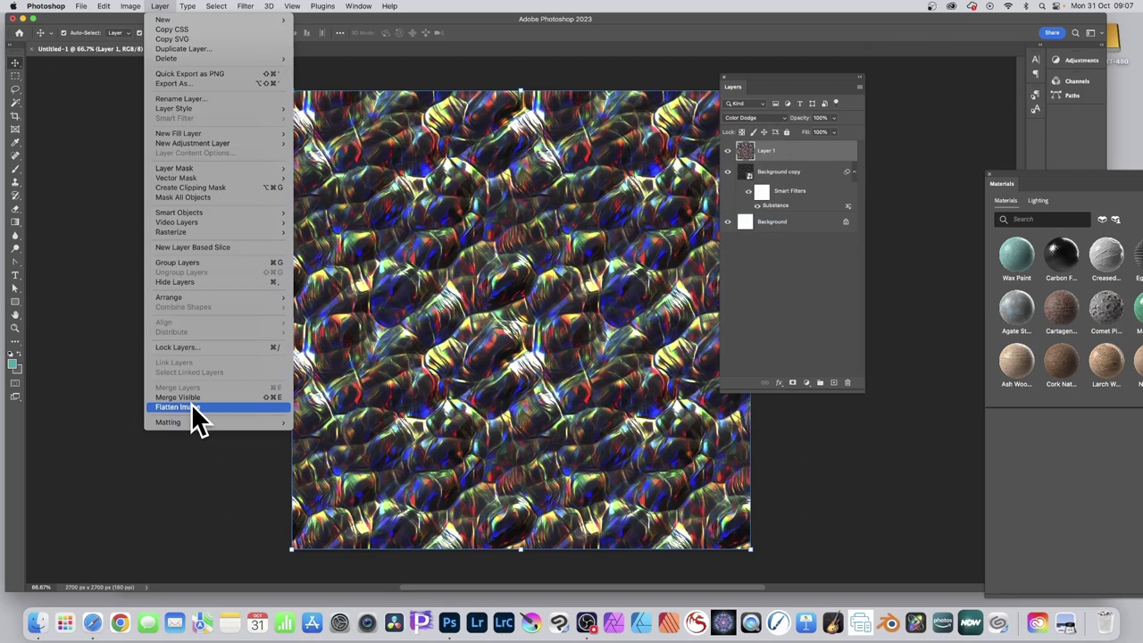
click(178, 407)
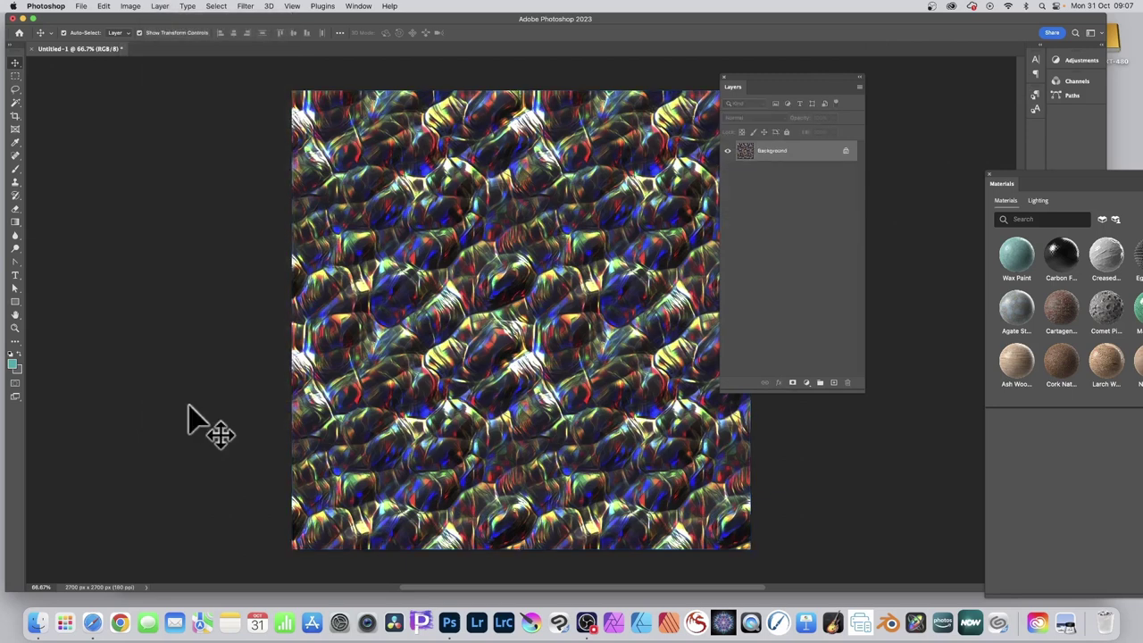
click(131, 6)
mouse_move(133, 35)
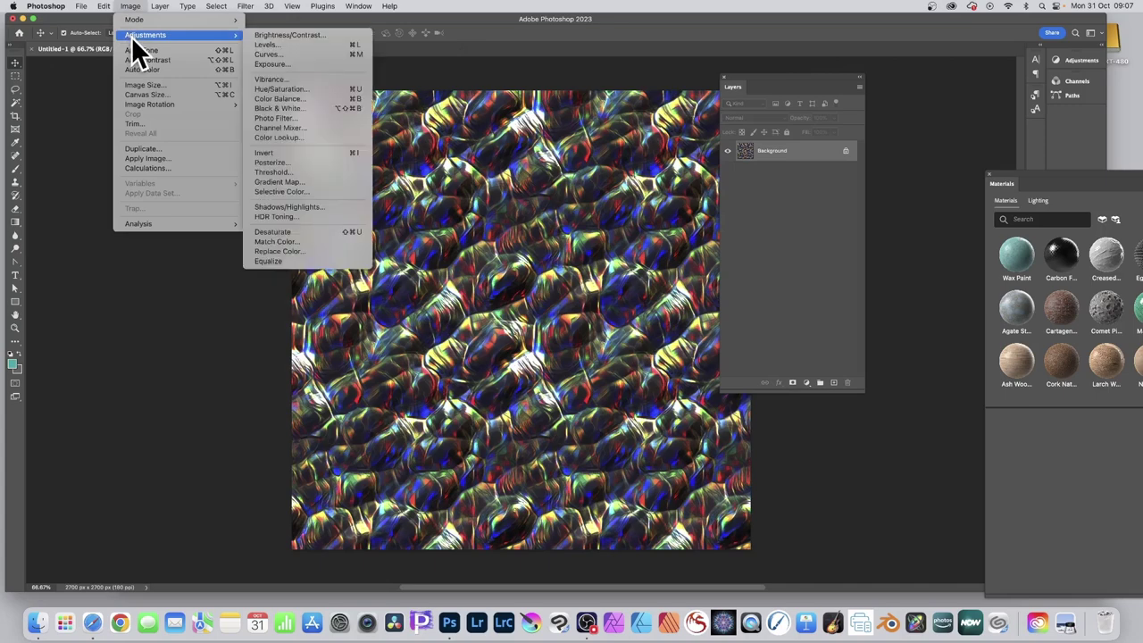
click(295, 44)
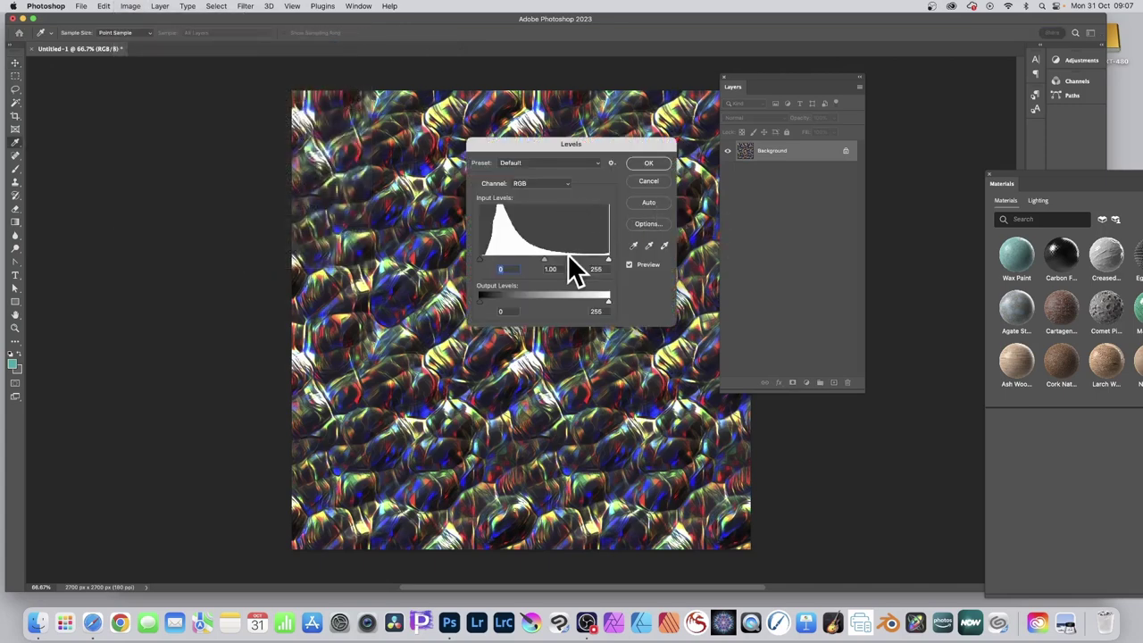
mouse_move(543, 259)
mouse_down()
mouse_move(577, 255)
mouse_move(538, 261)
mouse_up()
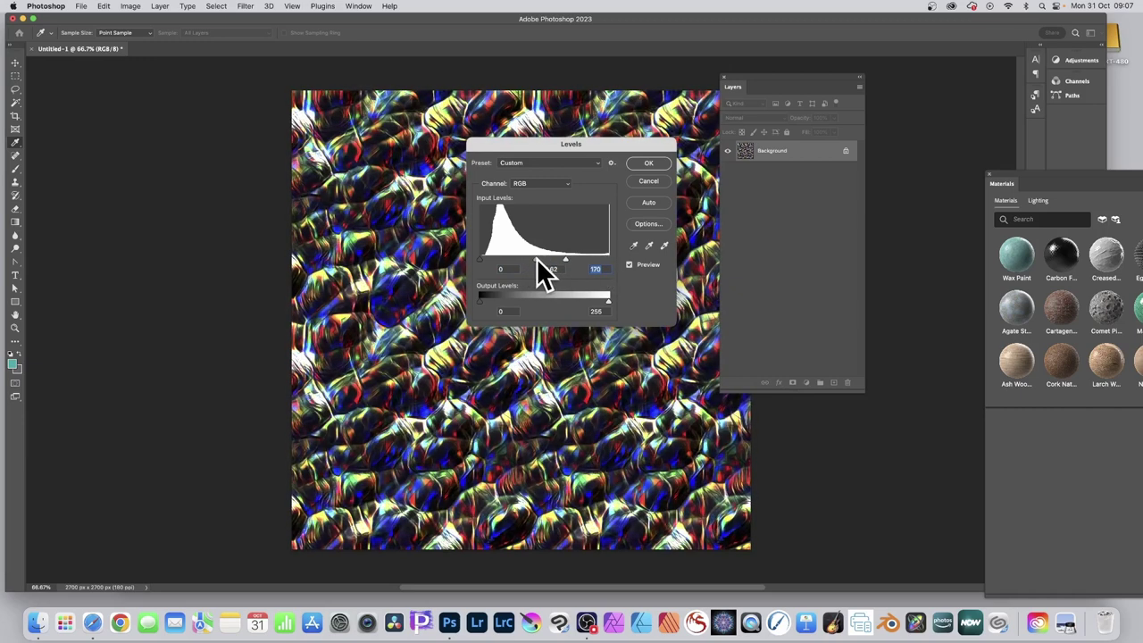
click(648, 164)
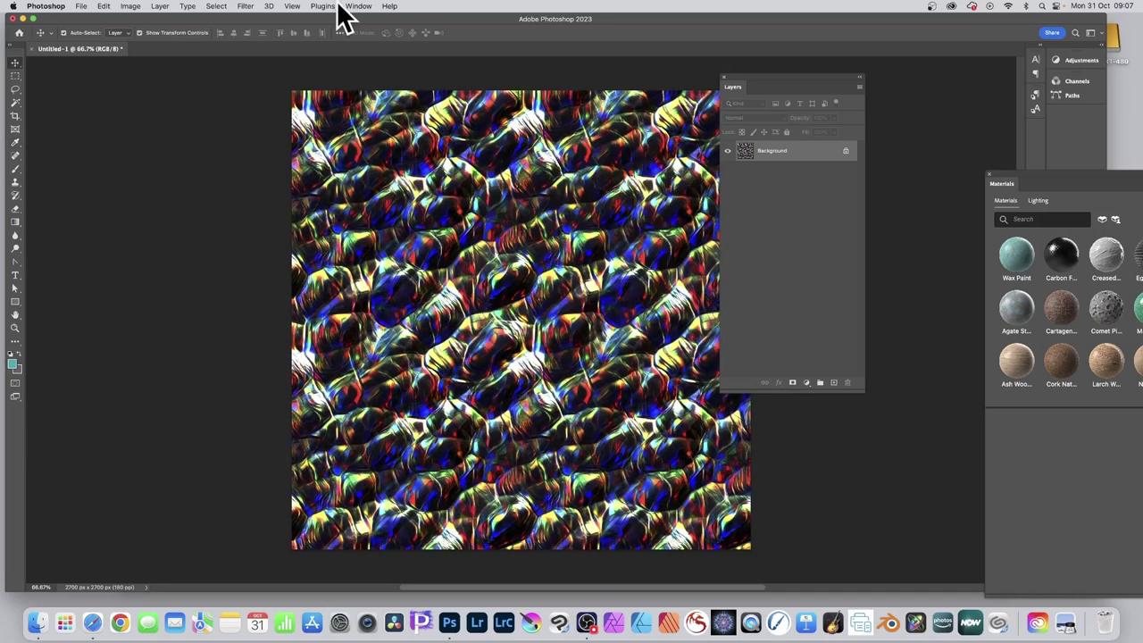
Step: Apply the Oil Paint filter at Stylization 8.8, Cleanliness 9.1 and Scale 0.8
click(247, 7)
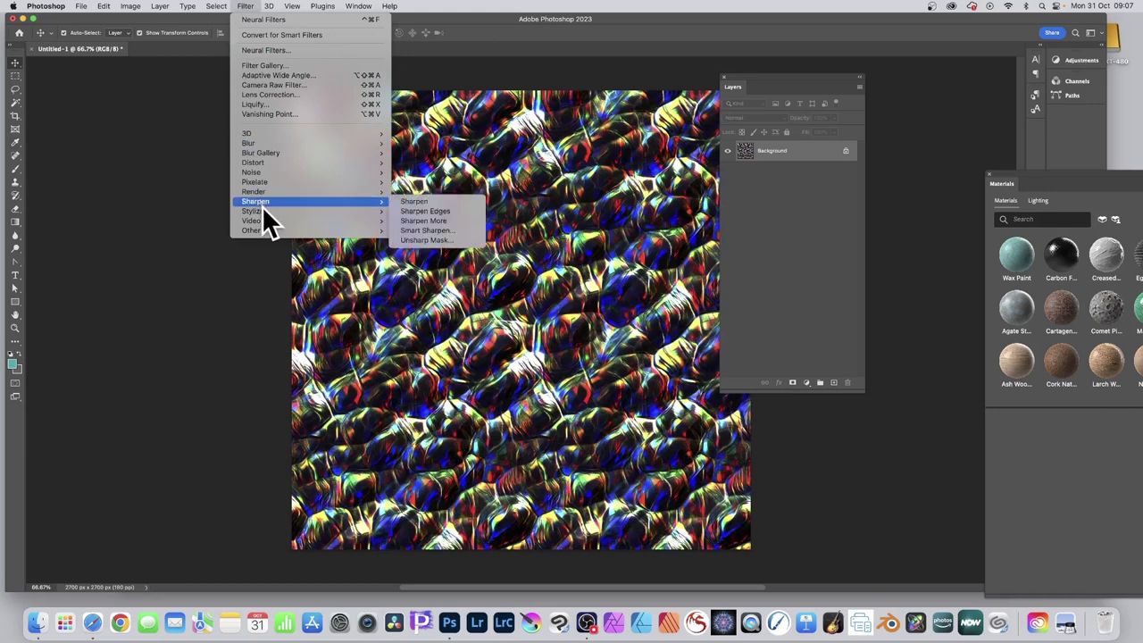
mouse_move(359, 213)
click(454, 249)
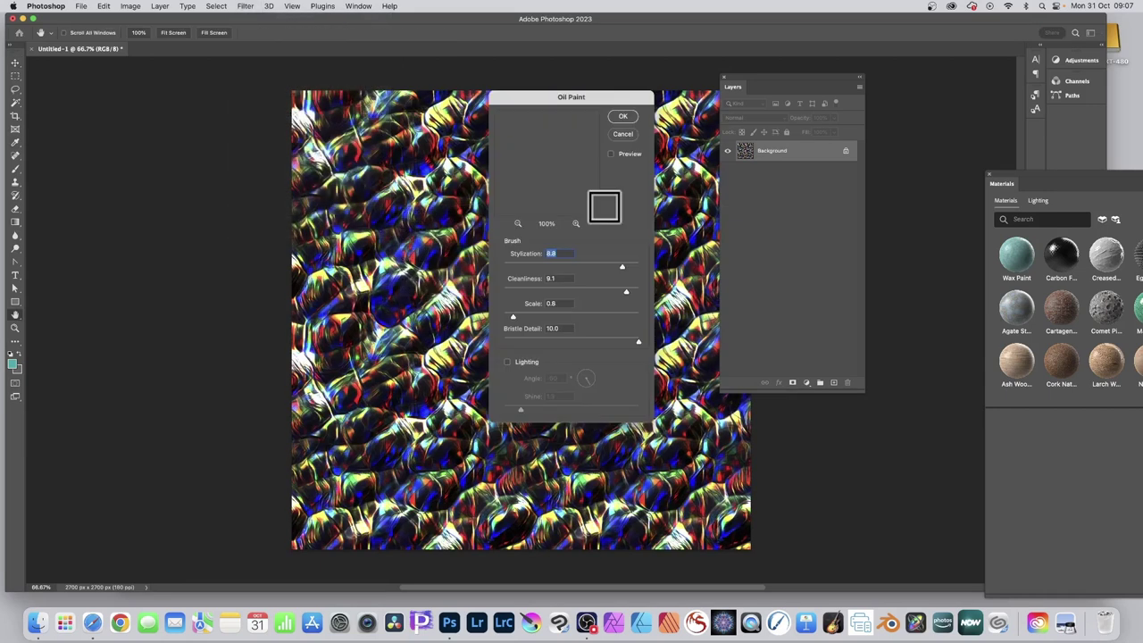
click(623, 116)
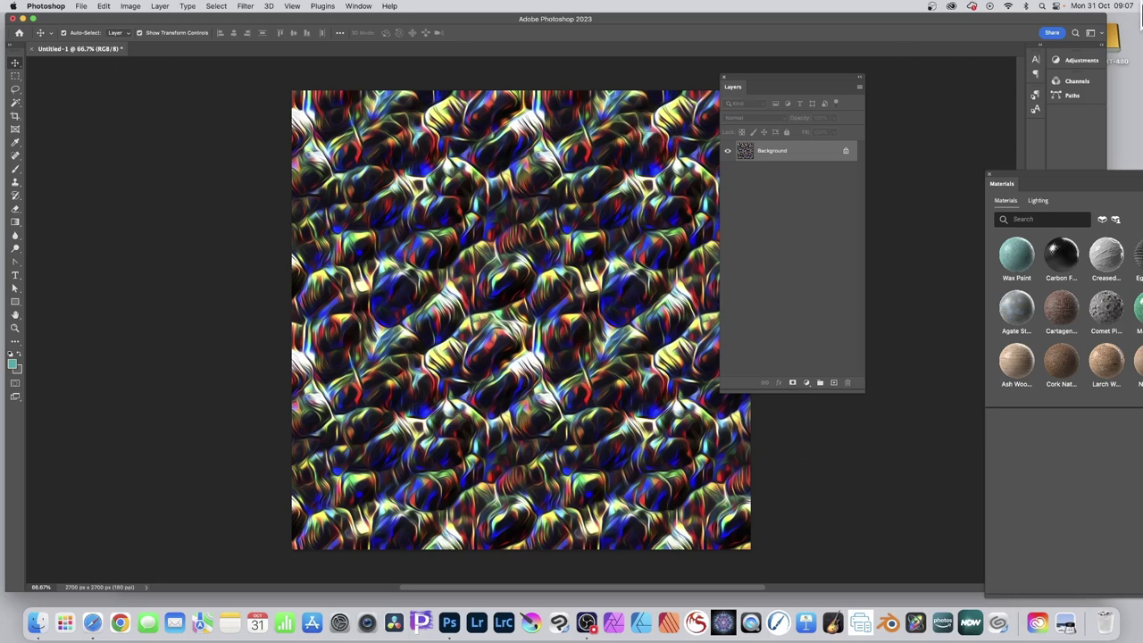
Step: Move the Materials panel over the Layers panel to show more material swatches
drag(1063, 173, 826, 122)
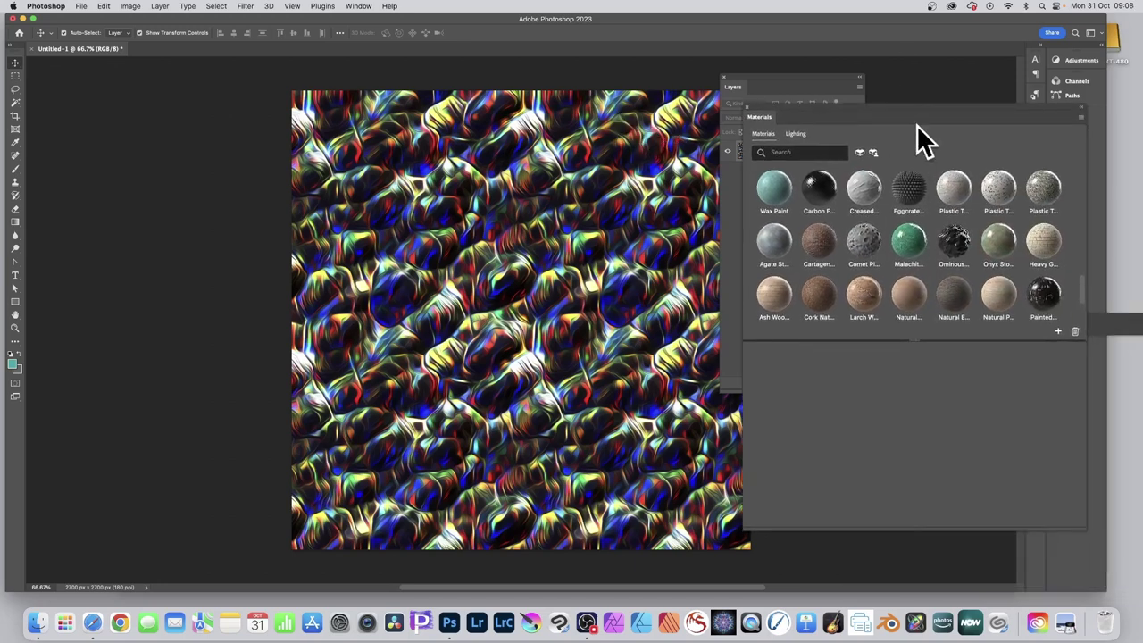